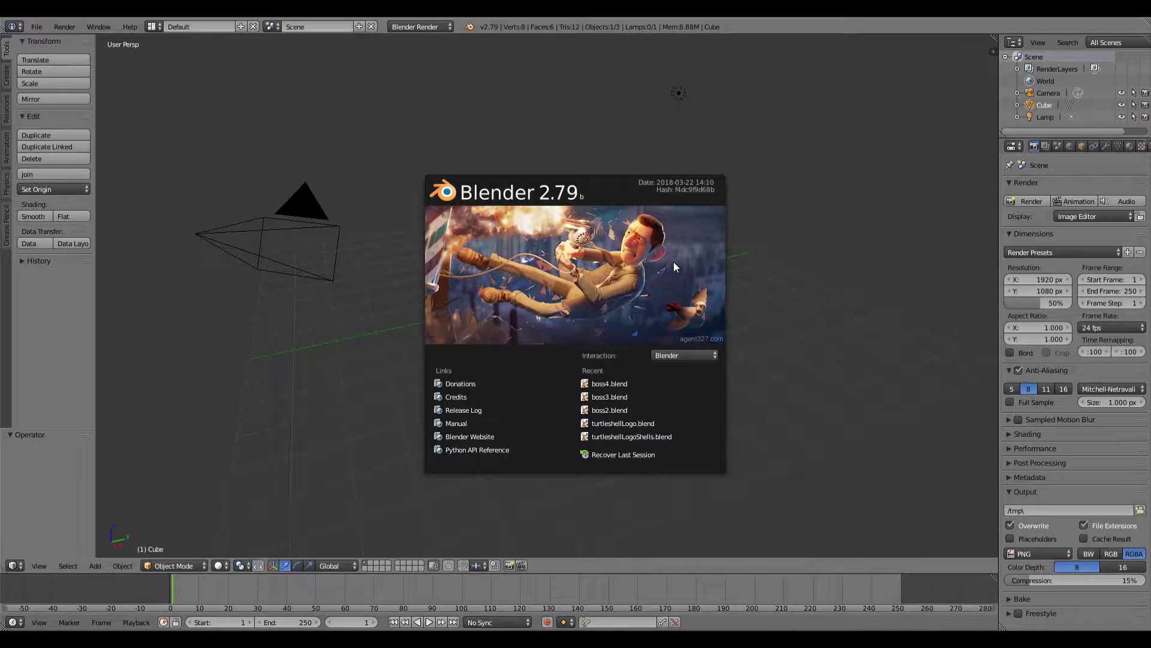
Dismiss the splash screen, add a second cube mesh and move it about -3.47 along the Y axis
left_click(640, 250)
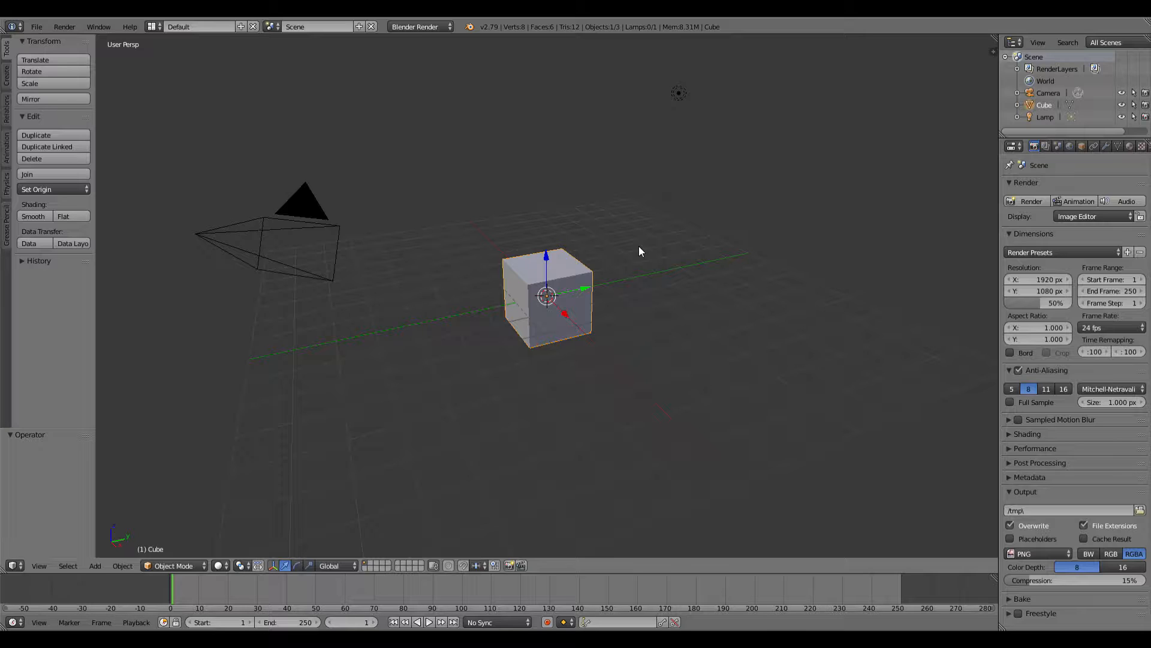
left_click(6, 78)
left_click(57, 84)
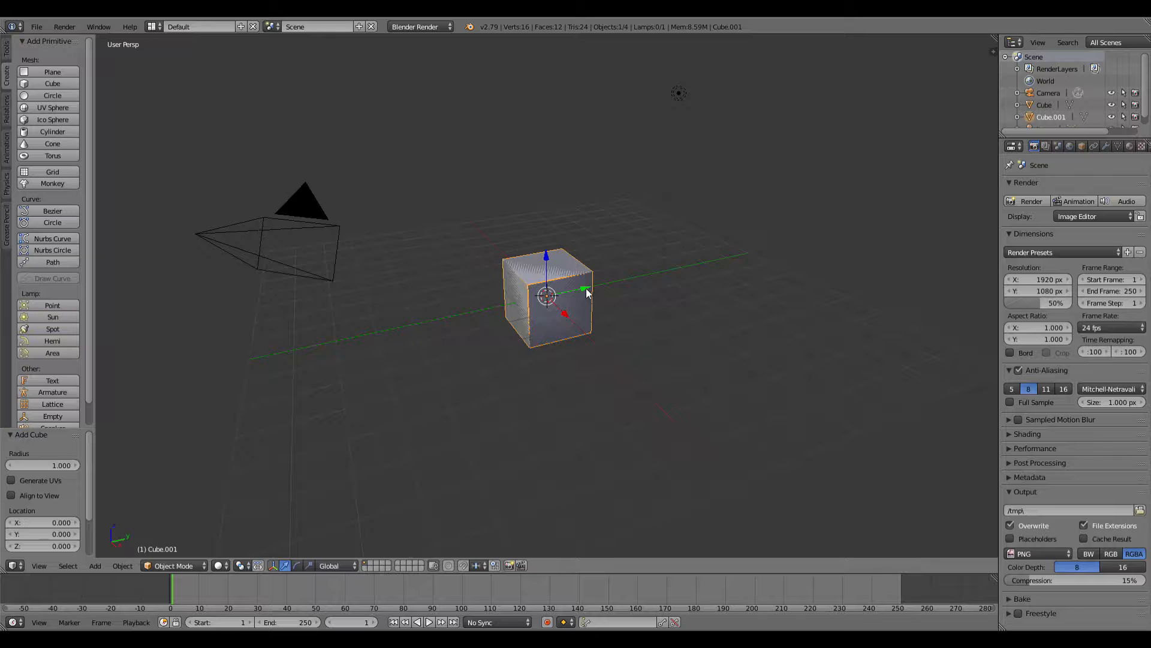
left_click_drag(586, 292, 477, 316)
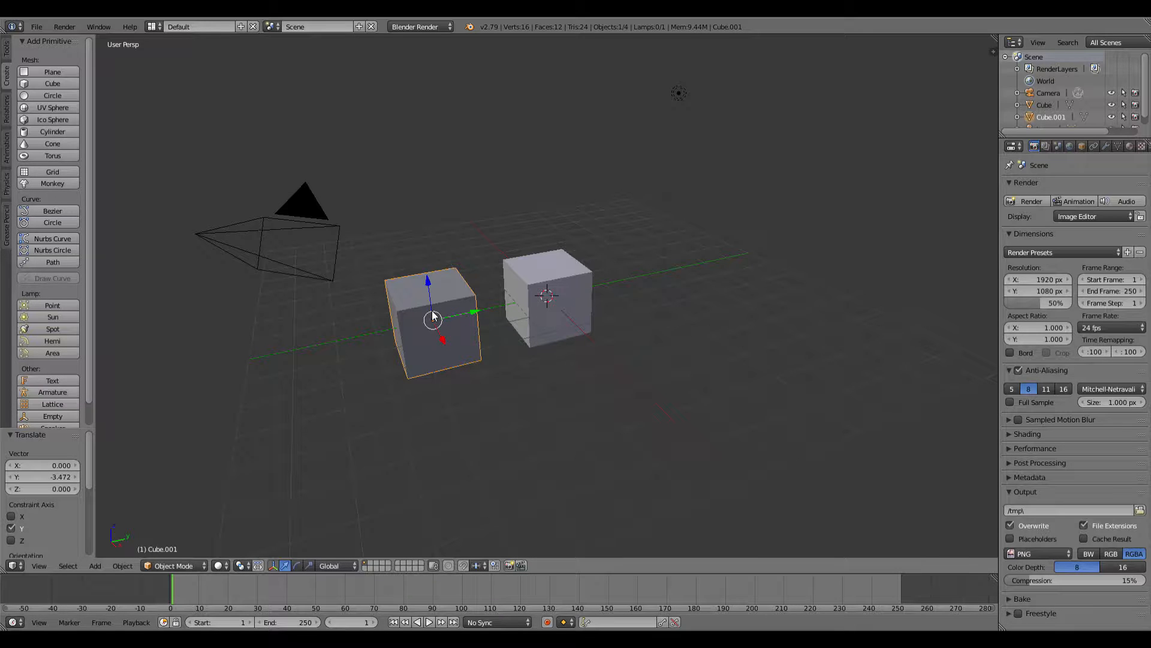
Select both cubes and try moving them together about -4.67 along the X axis, undoing, redoing and undoing the move
right_click(534, 261)
right_click(452, 300)
right_click(530, 265)
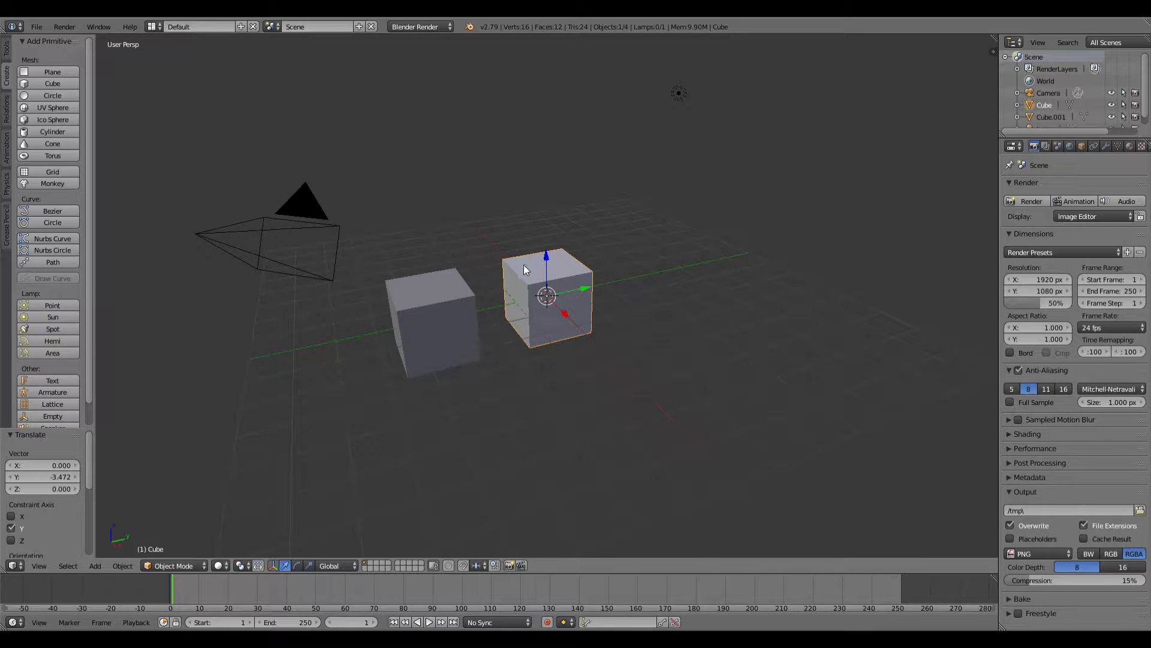
right_click(446, 294, "shift")
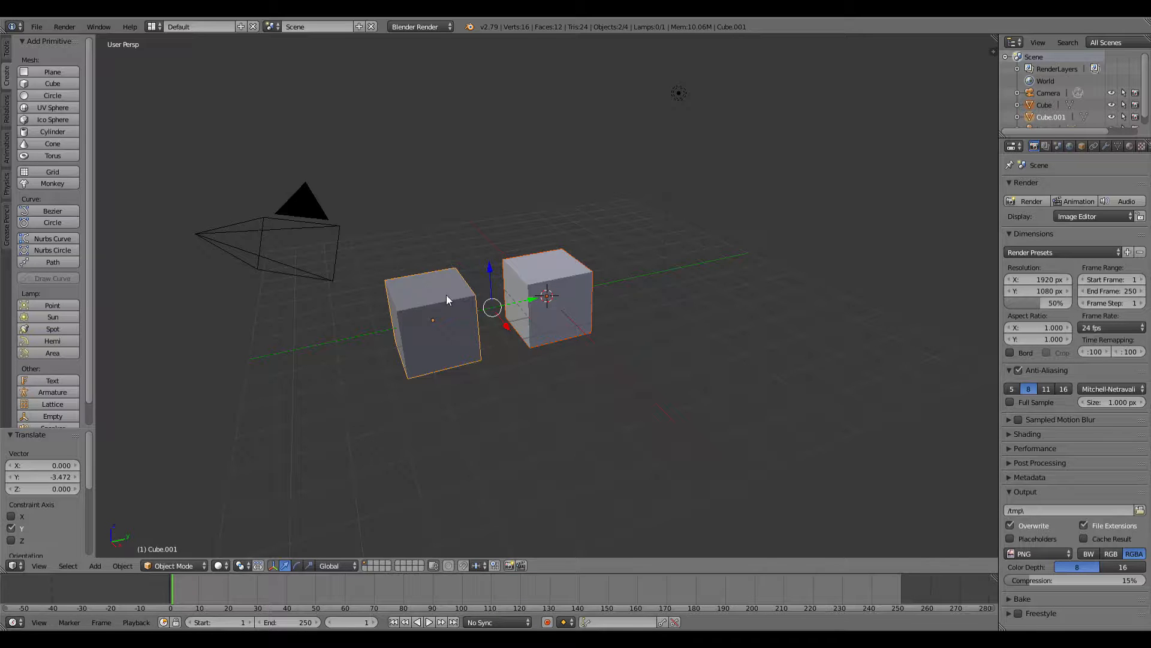
key("ctrl+z")
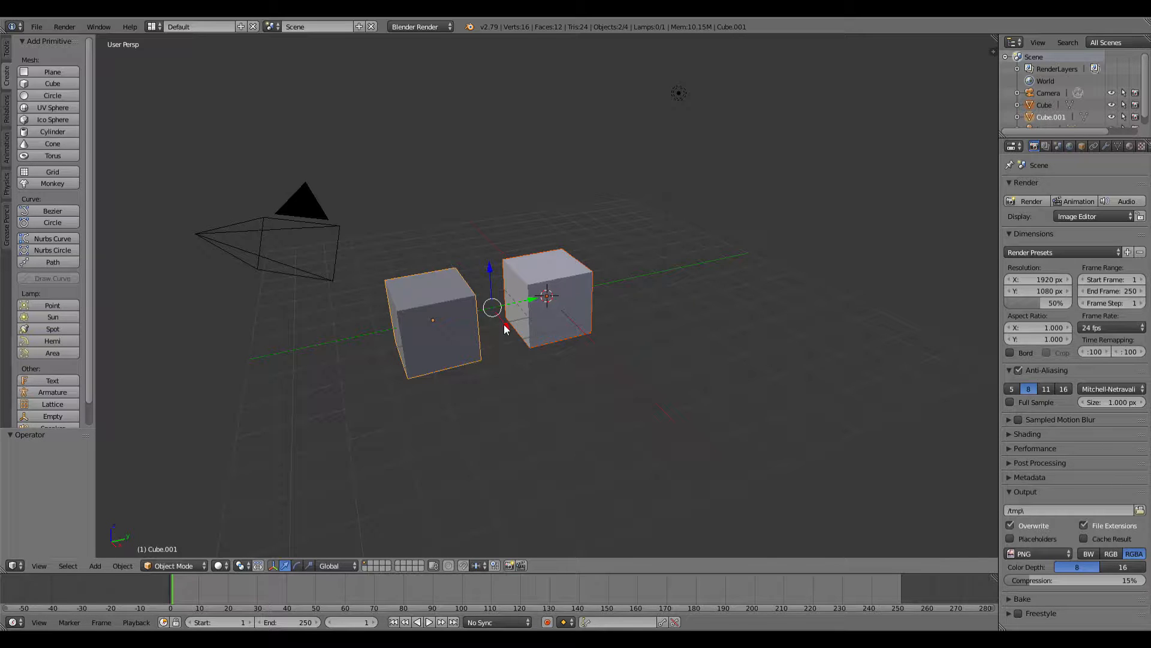
key("g")
key("x")
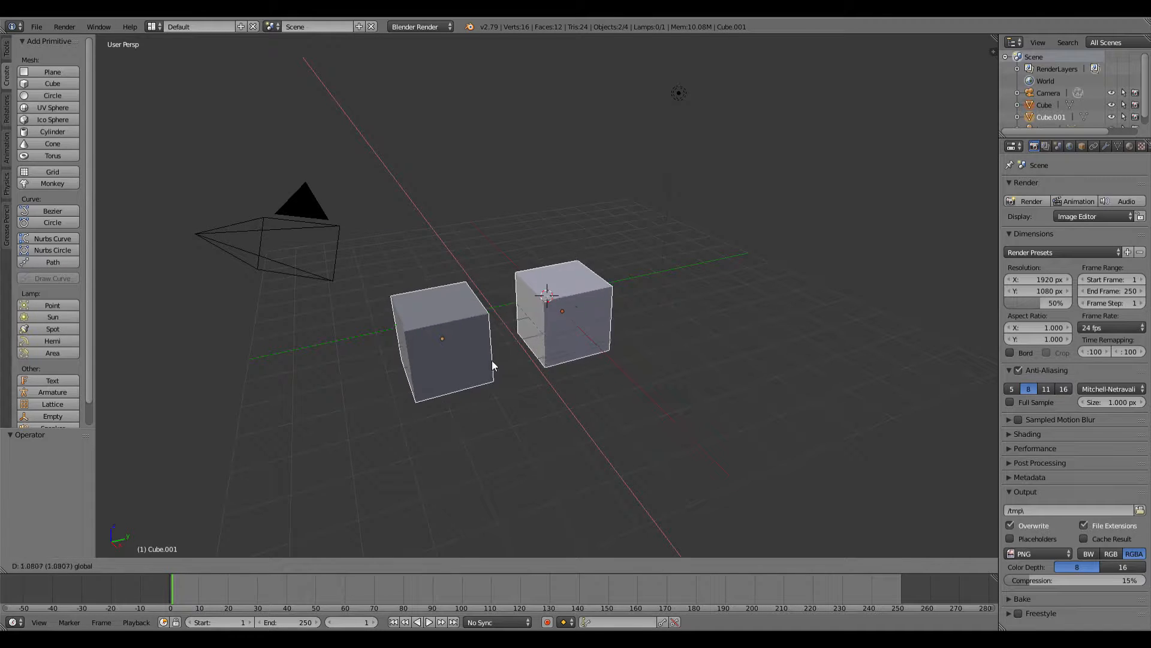
left_click(445, 290)
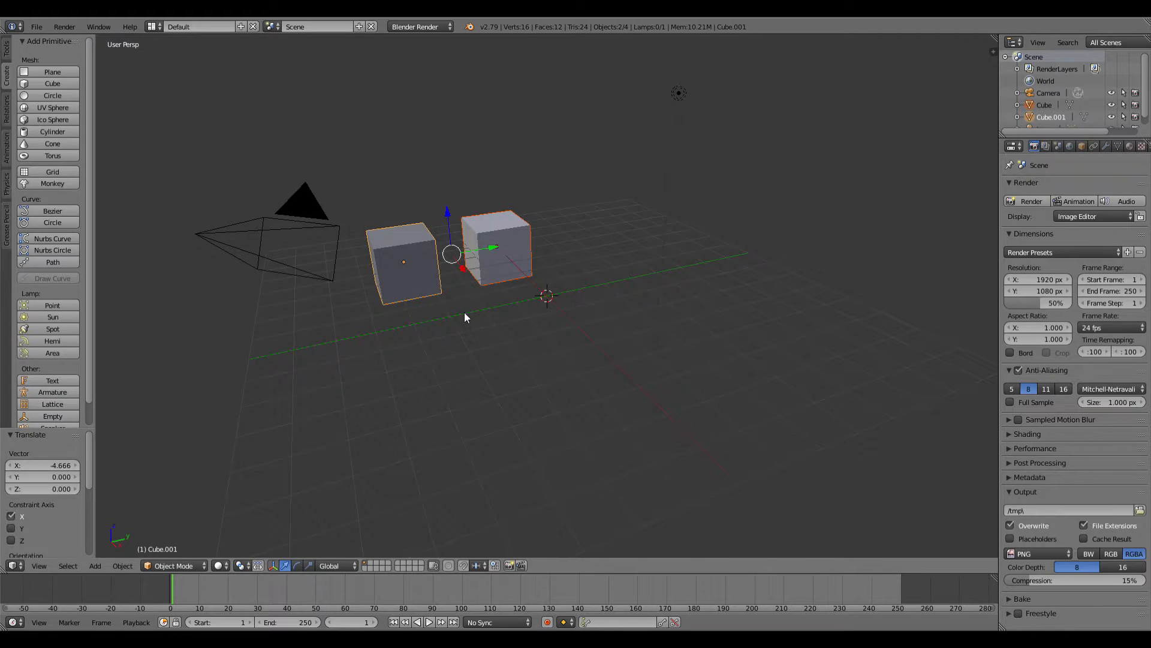
key("ctrl+z")
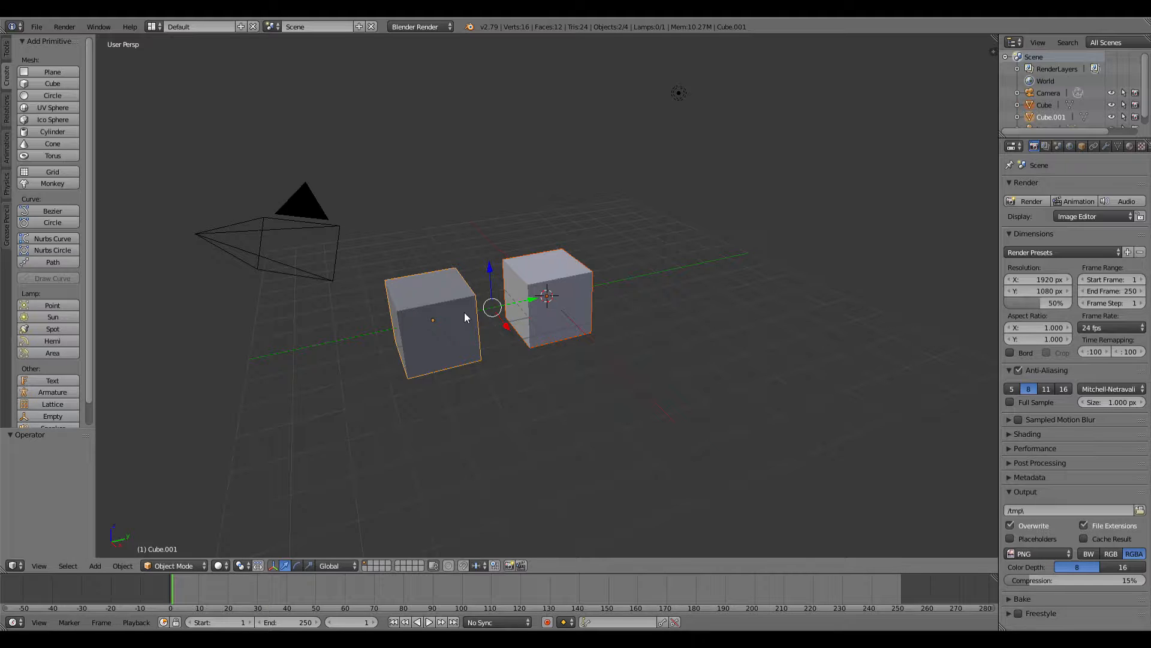
key("ctrl+shift+z")
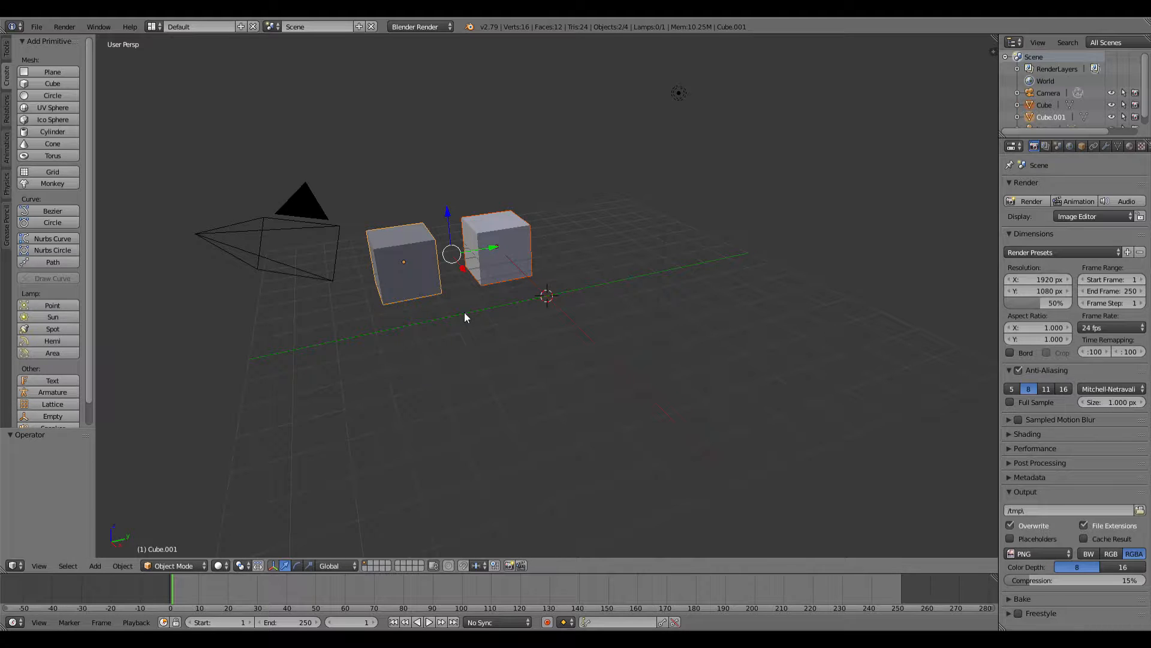
key("ctrl+z")
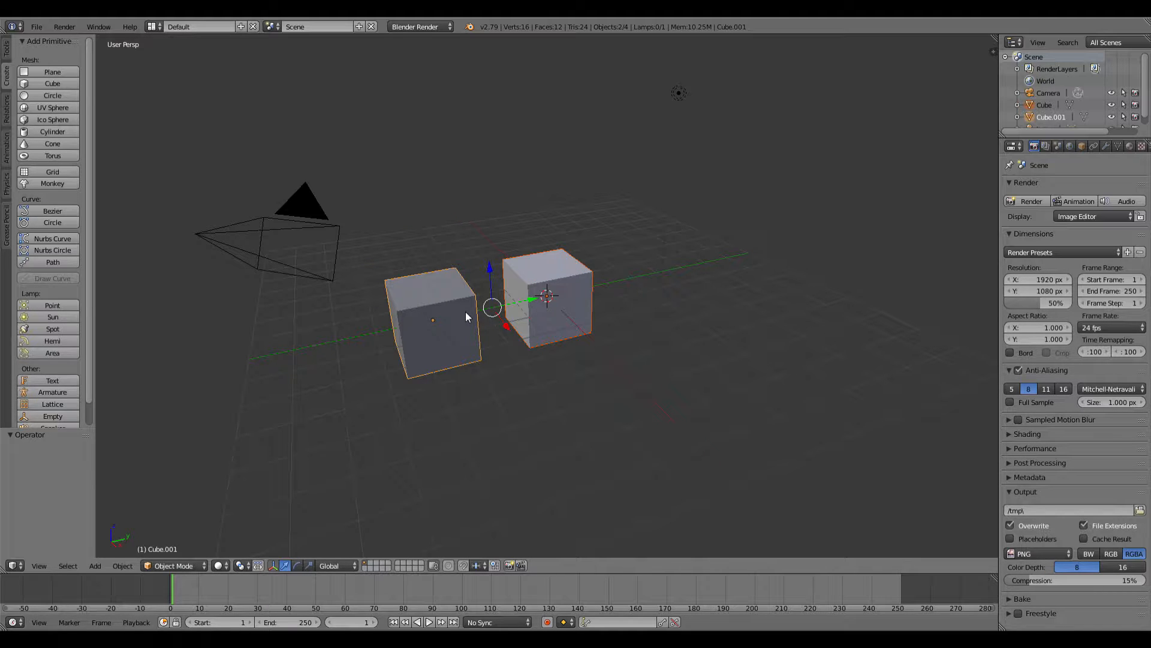
Examine the two cubes from different angles and distances
middle_click_drag(414, 315, 623, 337)
scroll(618, 344, "up", 4)
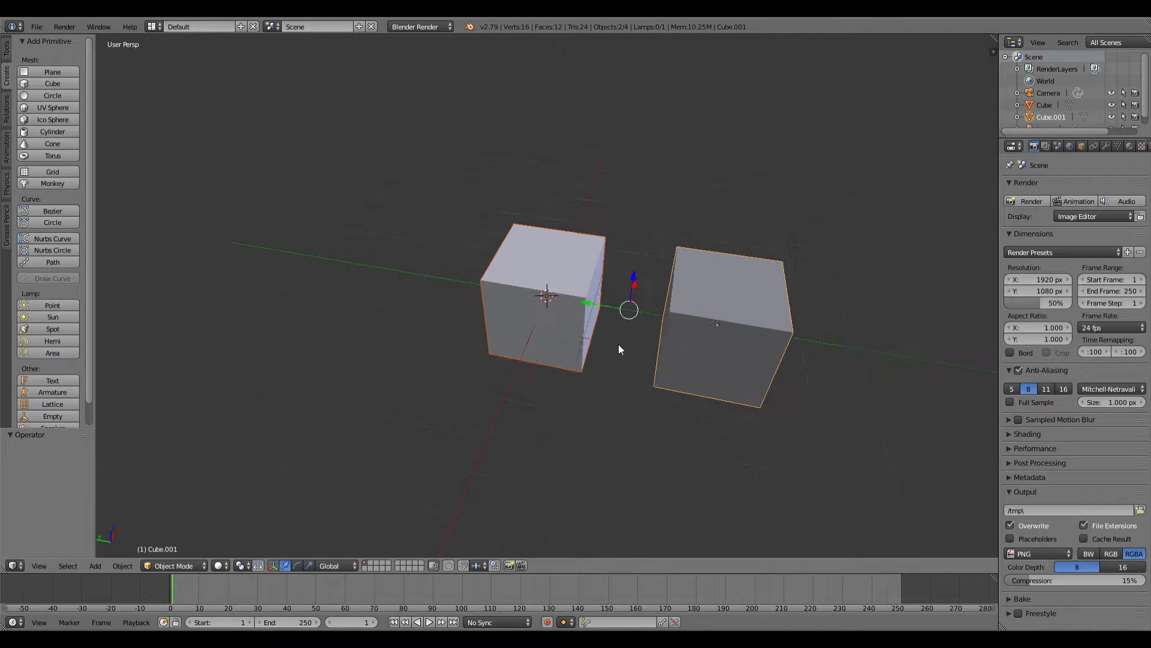
scroll(617, 344, "down", 6)
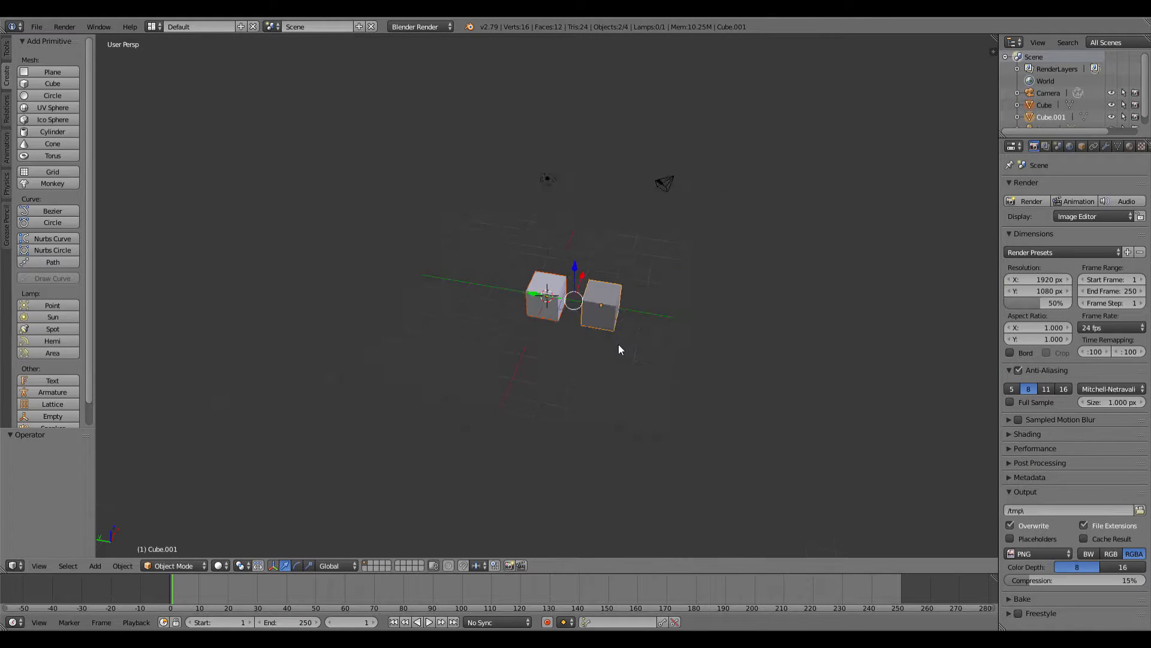
scroll(618, 344, "up", 4)
scroll(619, 346, "up", 4)
scroll(683, 353, "up", 1)
mouse_move(668, 346)
middle_mouse_down()
mouse_move(709, 358)
mouse_move(671, 360)
middle_mouse_up()
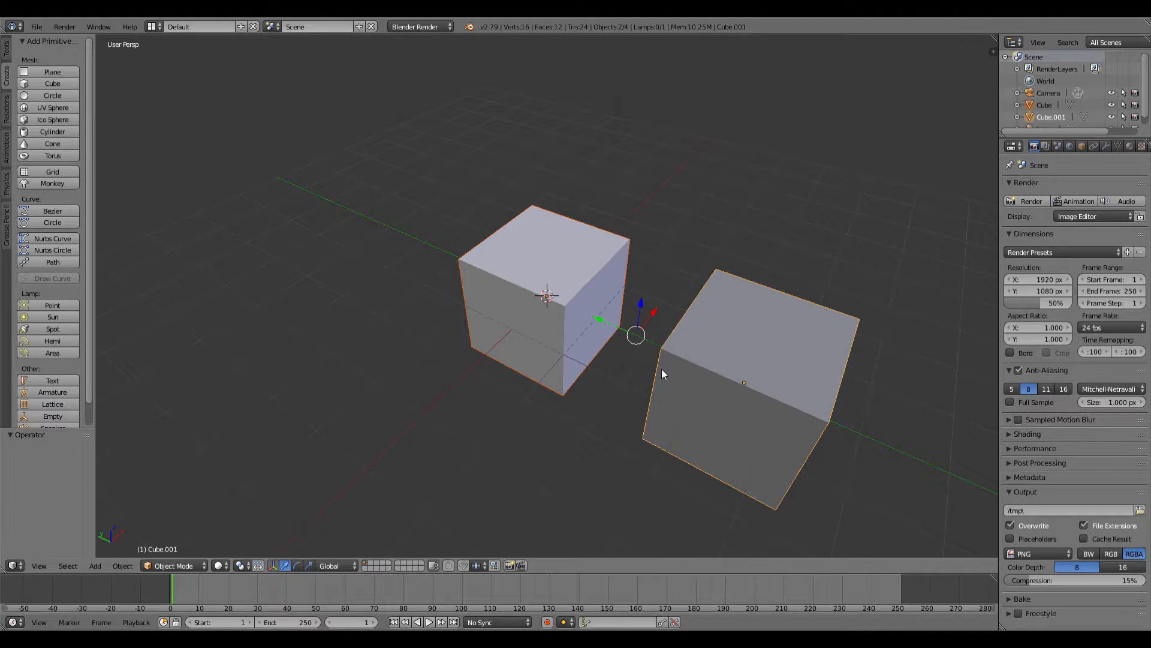
middle_click_drag(660, 386, 807, 343)
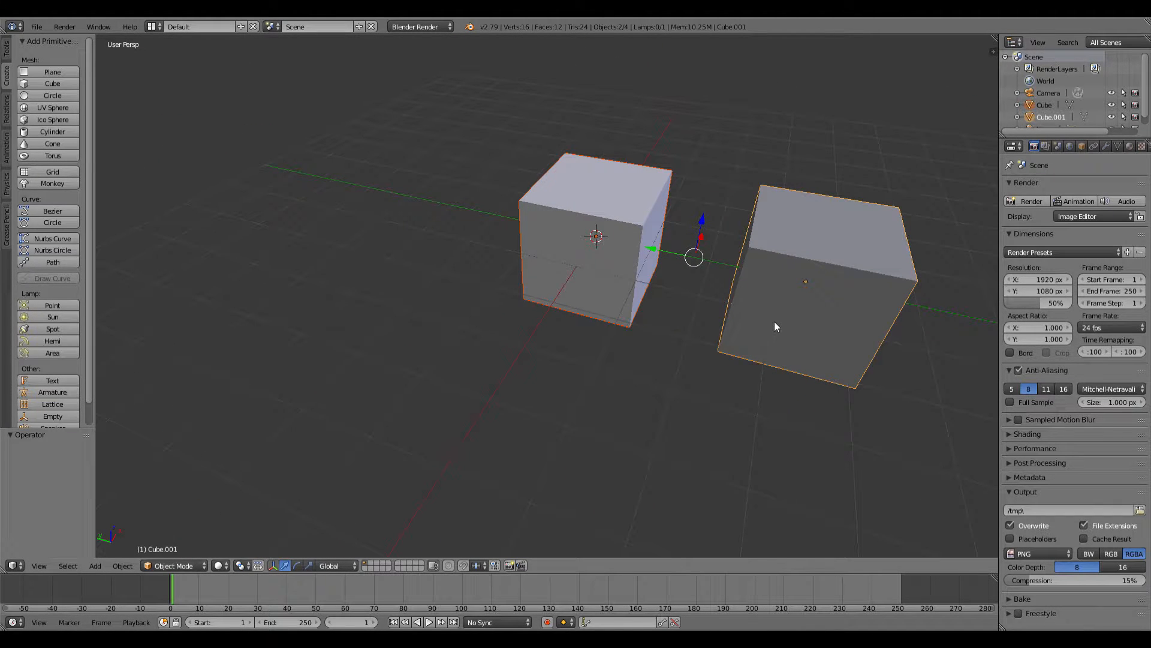
Delete the second cube that was added beside the original one
right_click(783, 253)
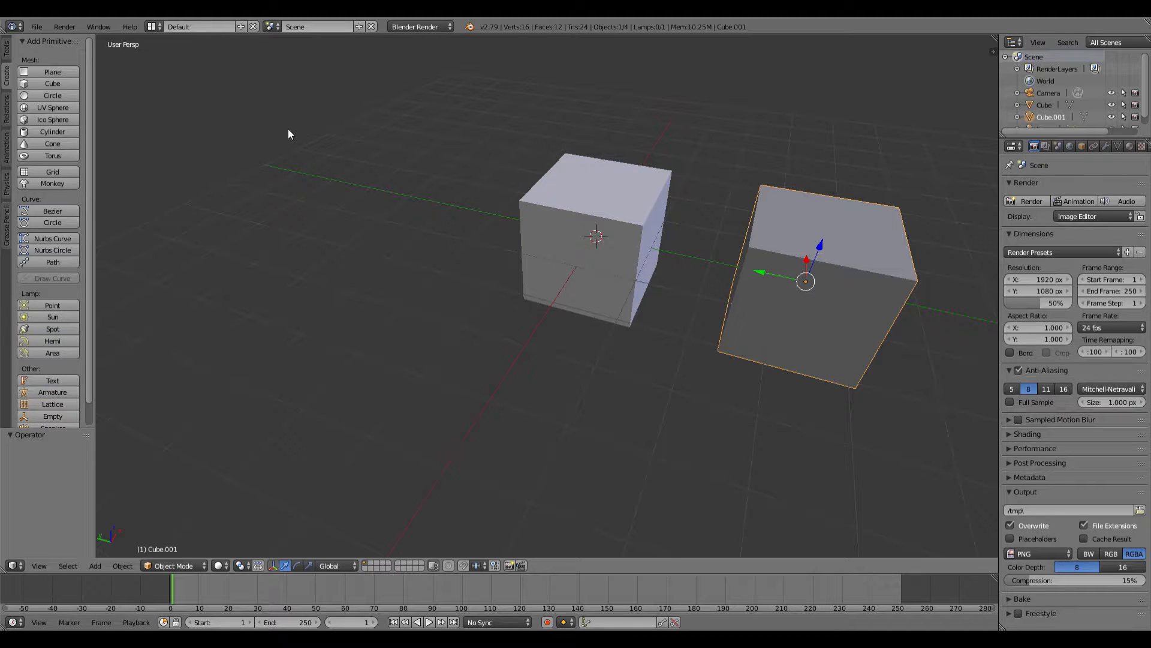
key("x")
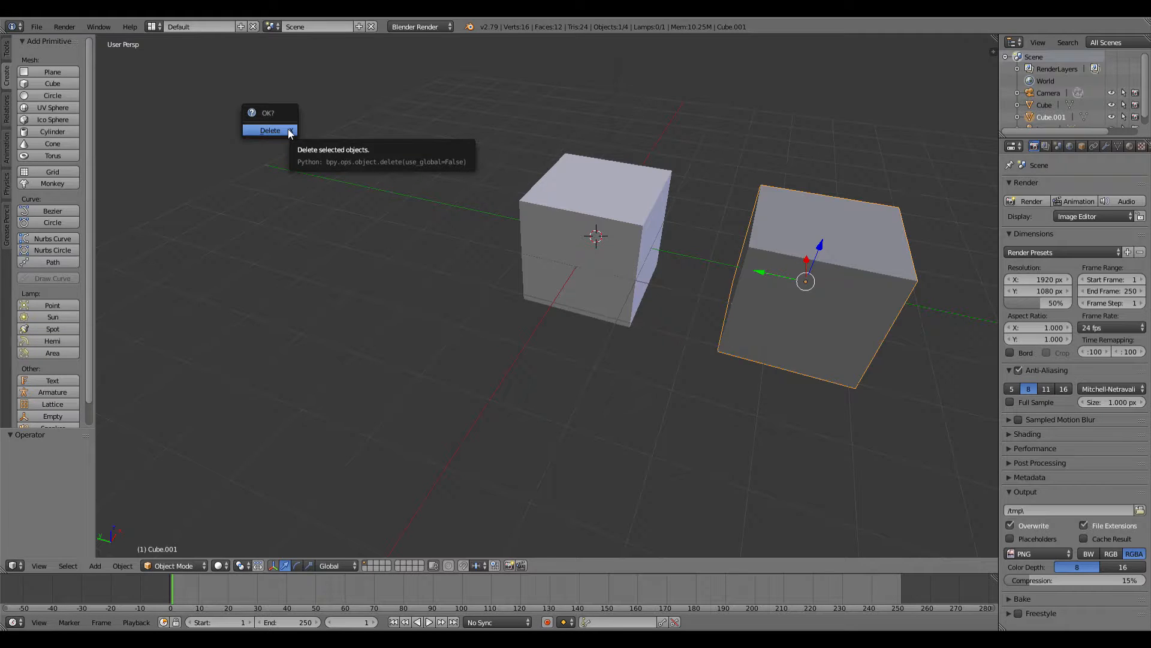
left_click(288, 130)
Put the remaining cube into Edit Mode and set face selection
middle_click_drag(541, 177, 413, 225, "shift")
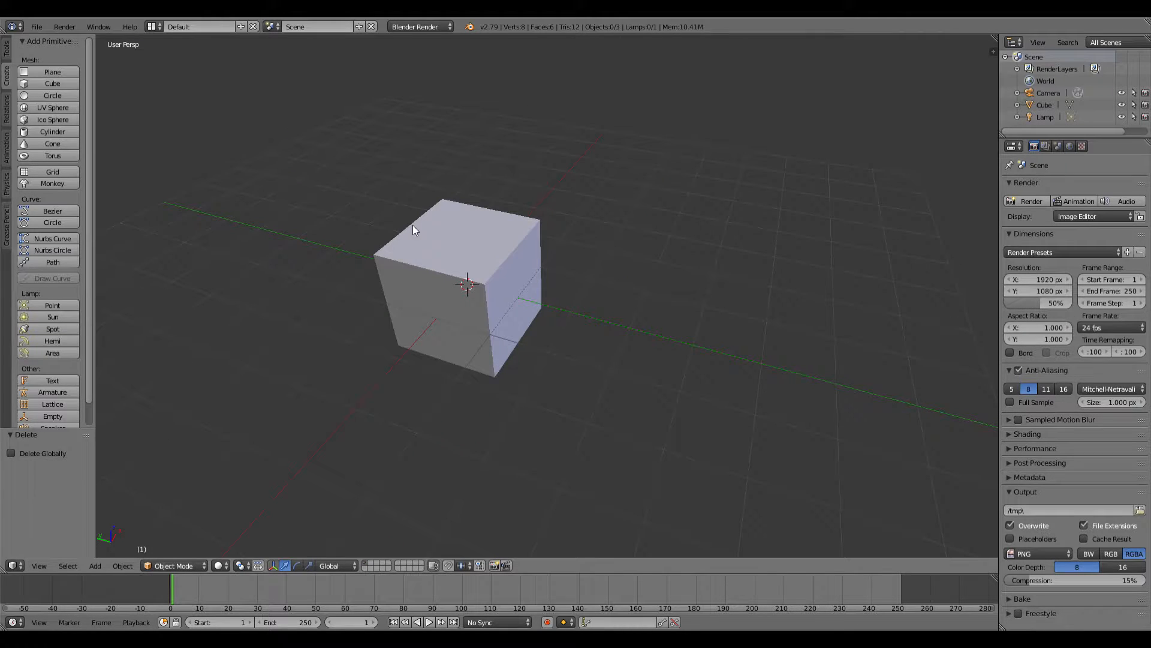
right_click(436, 245)
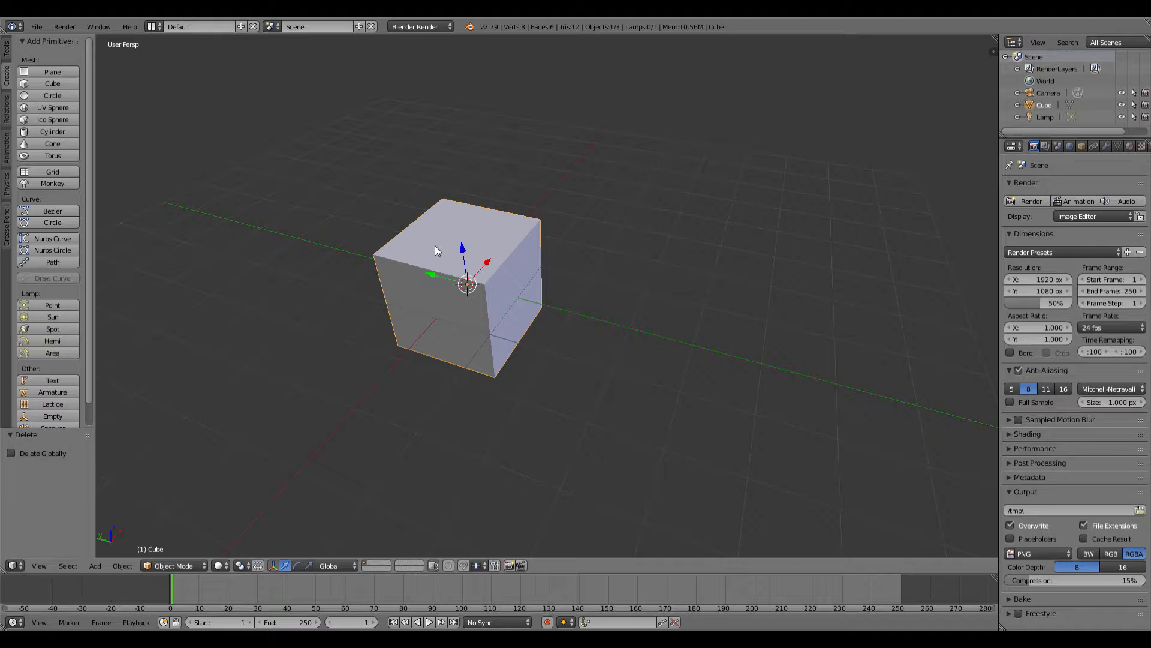
left_click(185, 567)
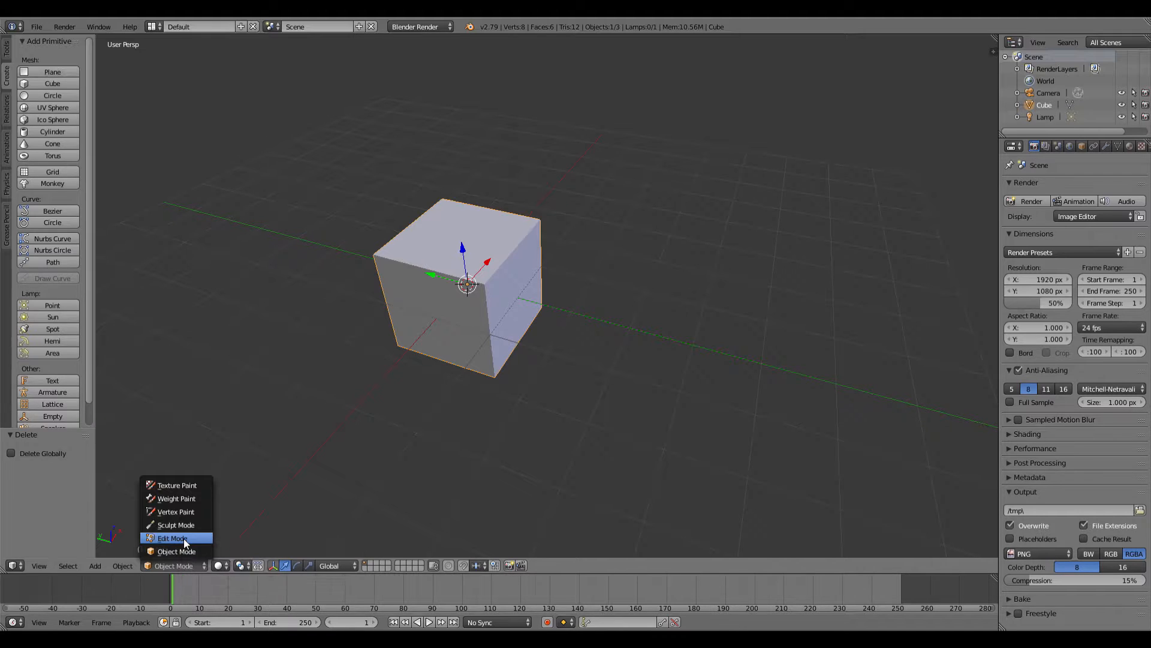
left_click(179, 538)
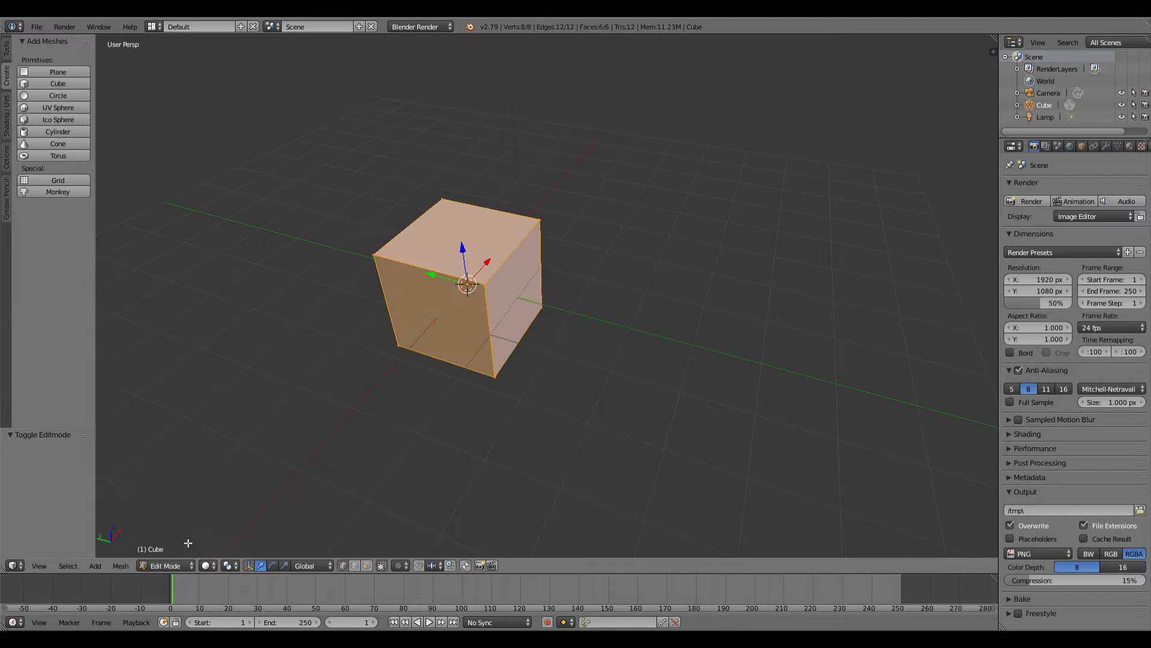
left_click(366, 566)
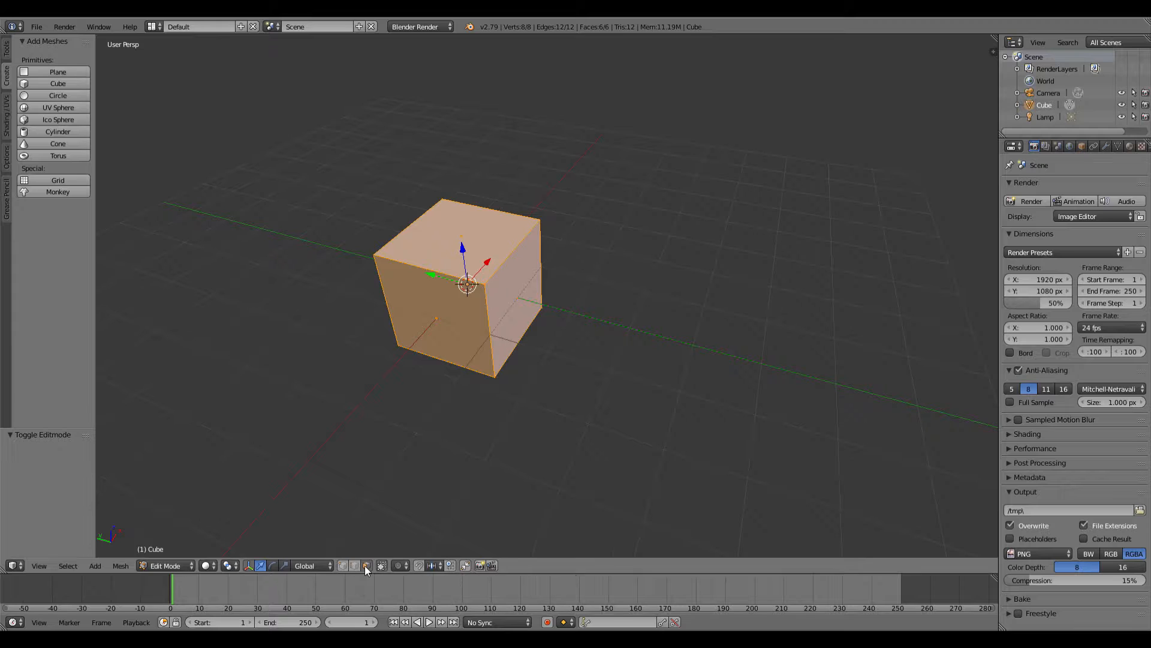
Select only the cube's two opposite faces along X and scale them by about 2.65 along the X axis
key("a")
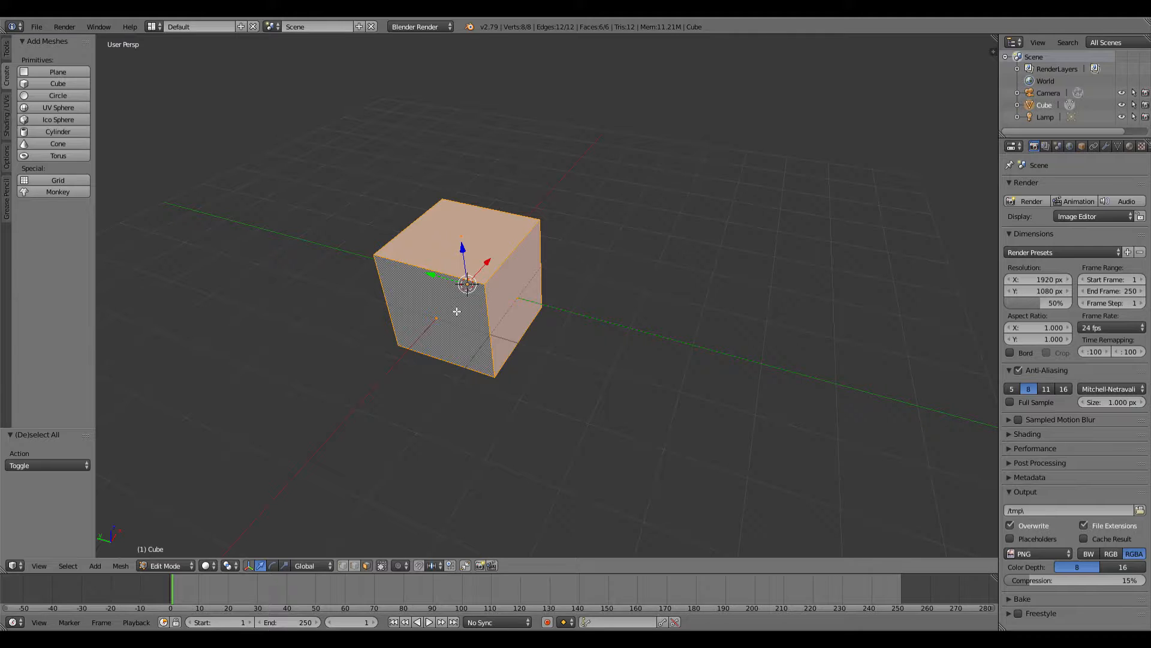
key("a")
mouse_move(456, 311)
middle_mouse_down()
mouse_move(527, 316)
mouse_move(769, 238)
mouse_move(563, 321)
mouse_move(459, 306)
middle_mouse_up()
key("a")
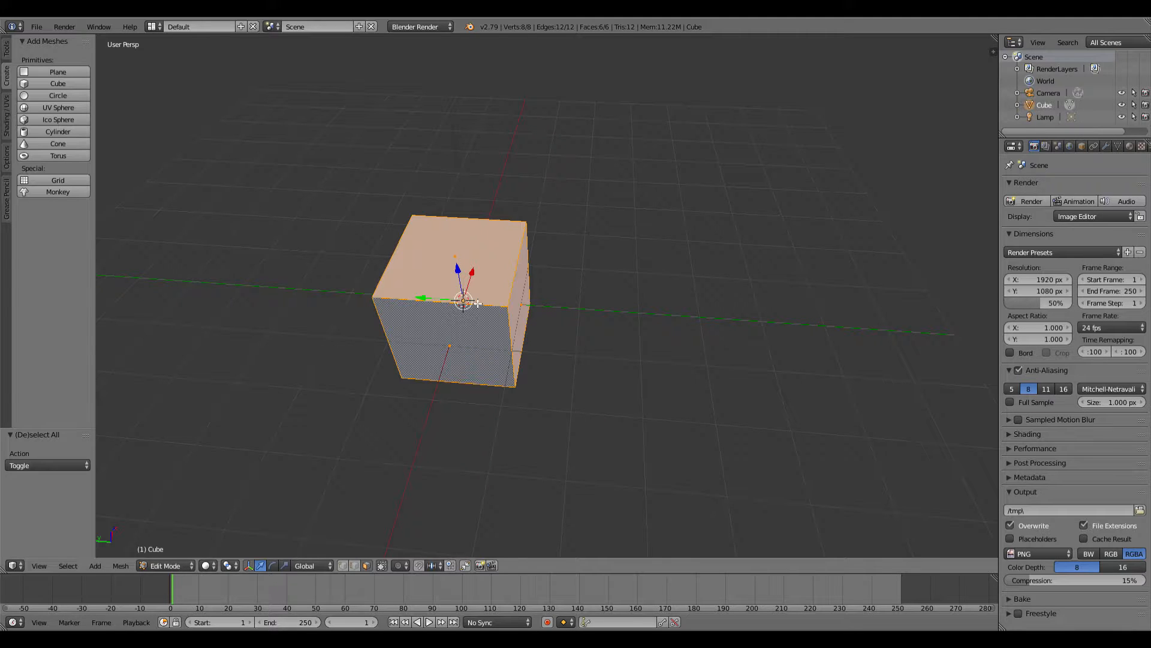
right_click(468, 335)
middle_click_drag(571, 260, 463, 239)
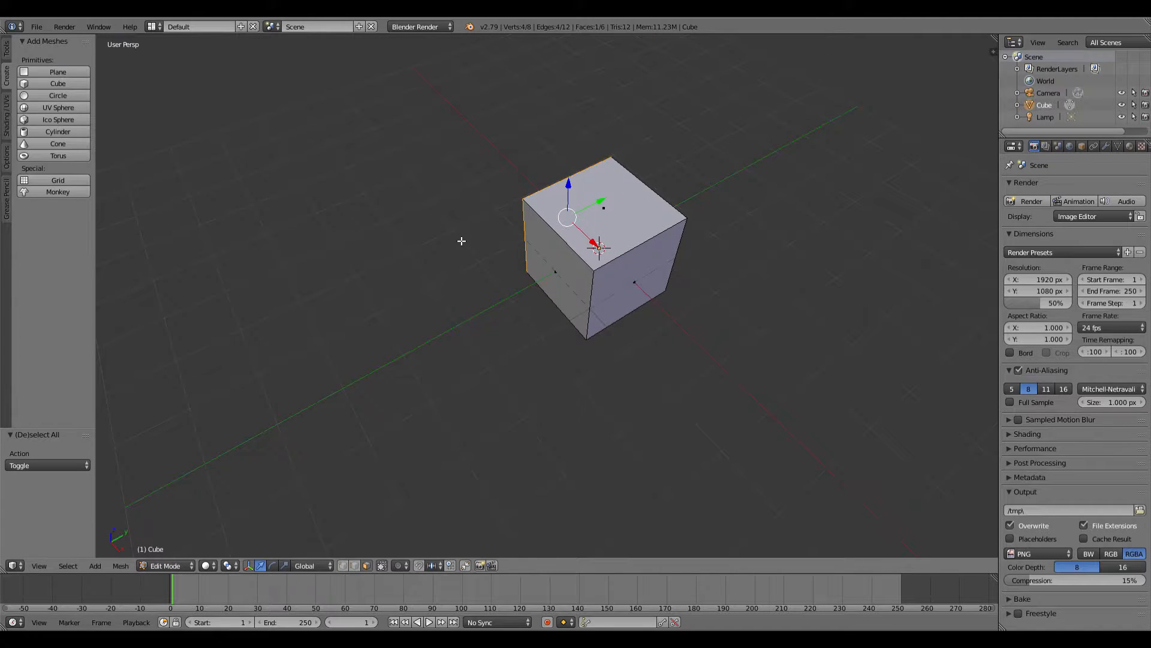
right_click(621, 277, "shift")
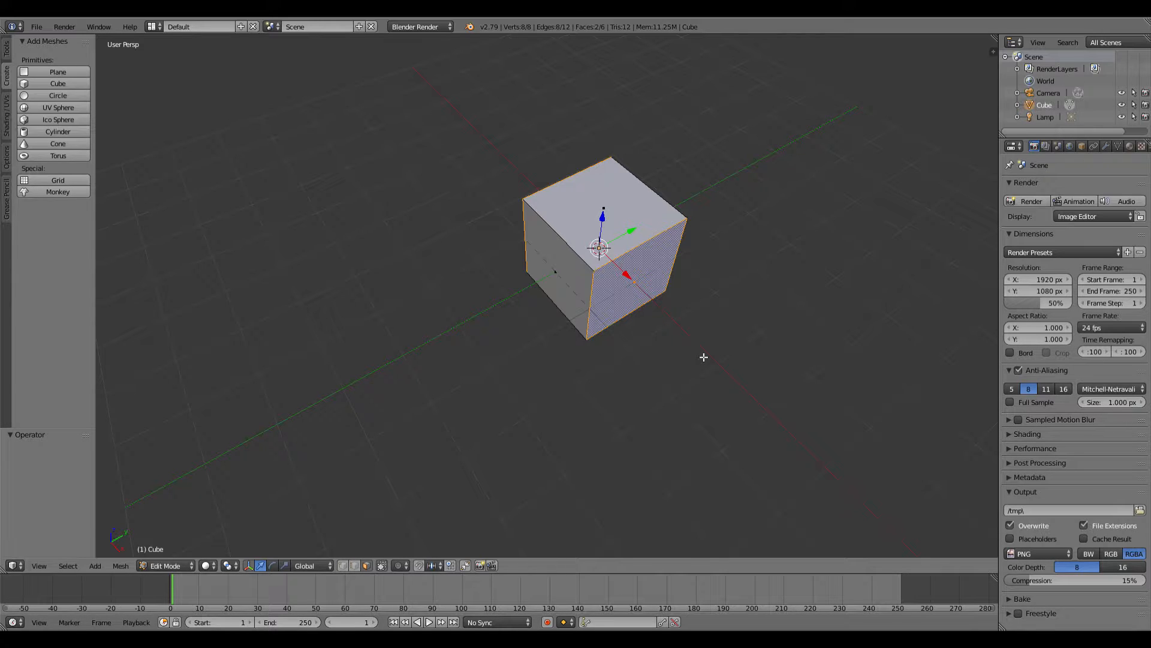
key("s")
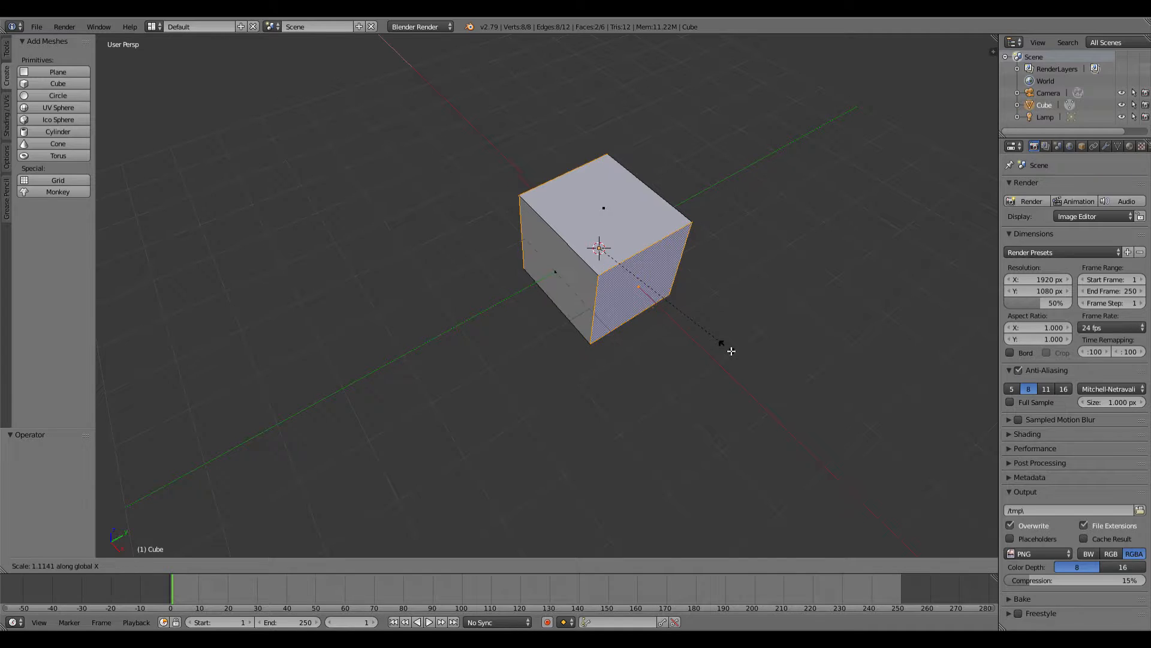
key("x")
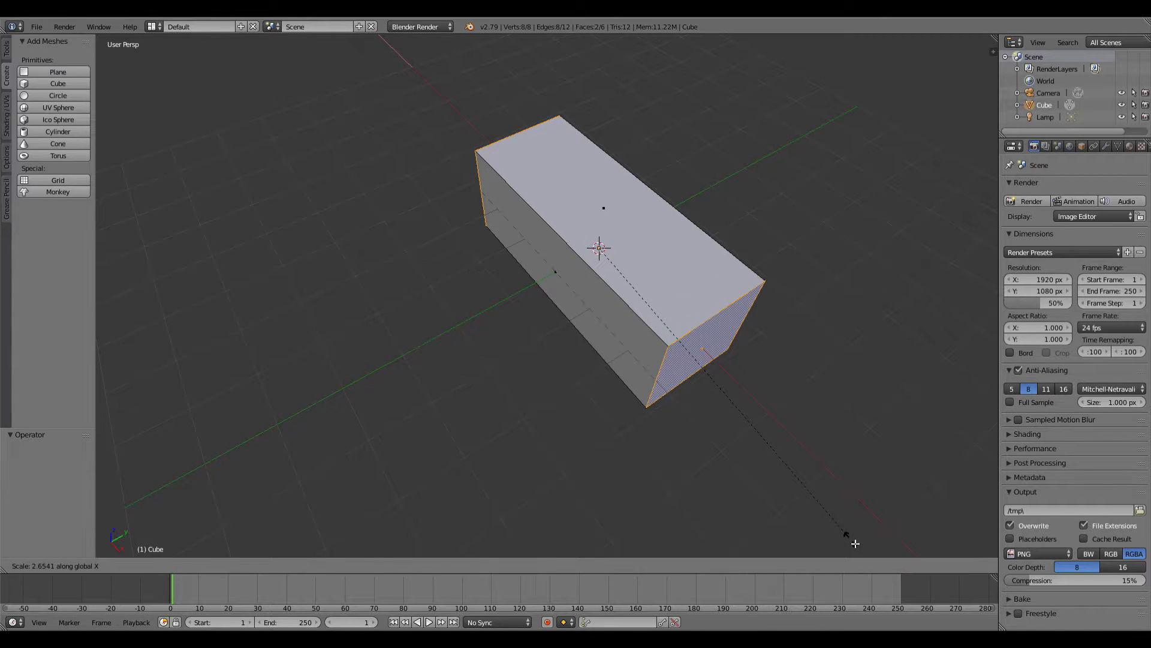
left_click(855, 543)
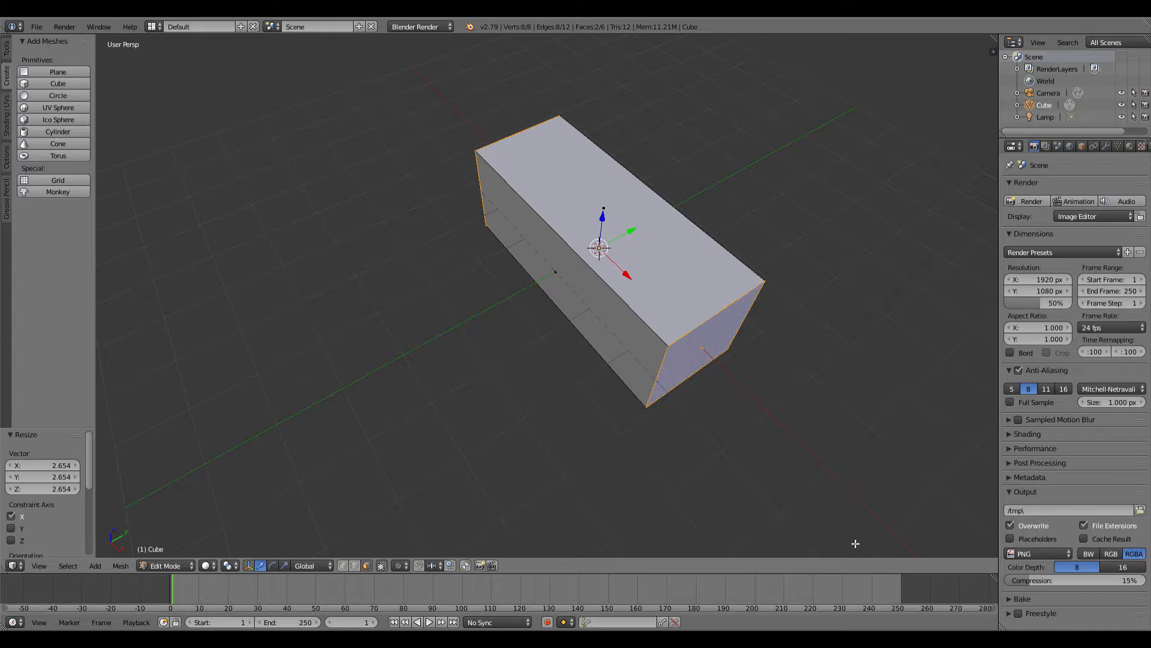
Extrude only the box's positive-X end face outward by about 2.12
right_click(715, 345)
middle_click_drag(753, 431, 665, 325, "shift")
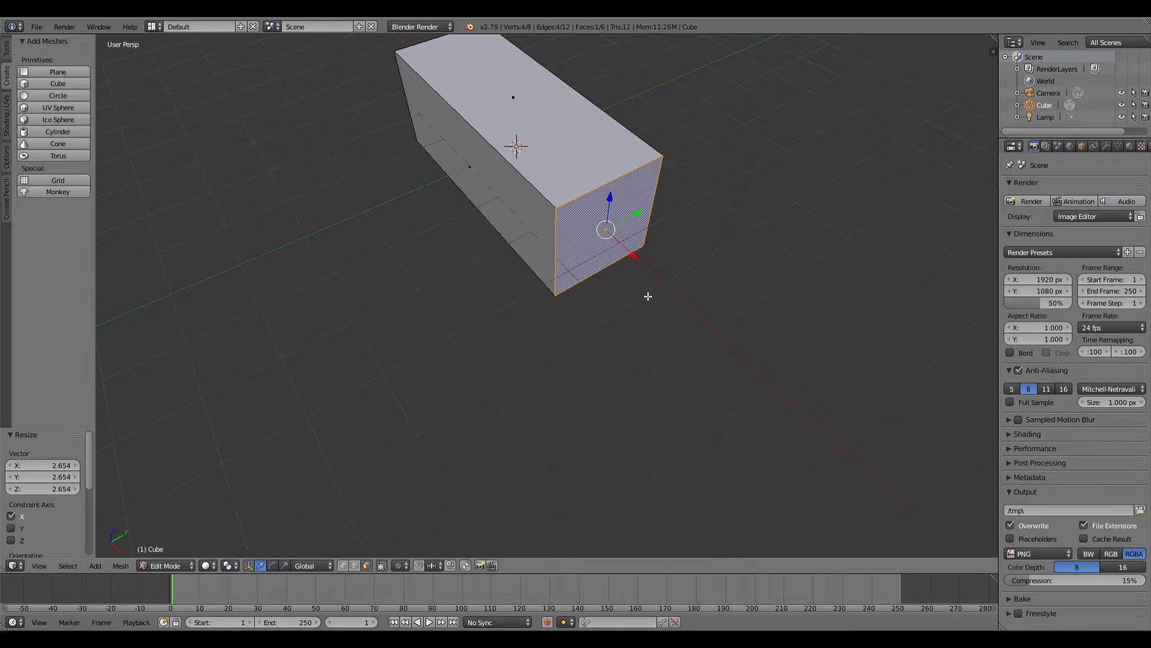
key("e")
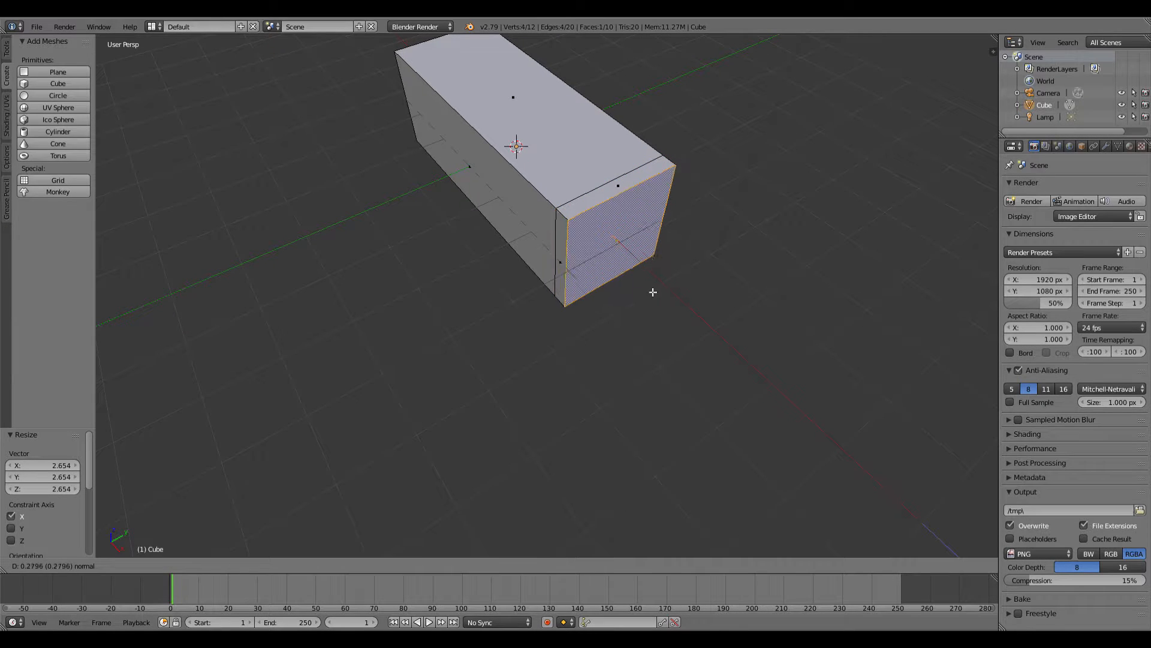
left_click(725, 381)
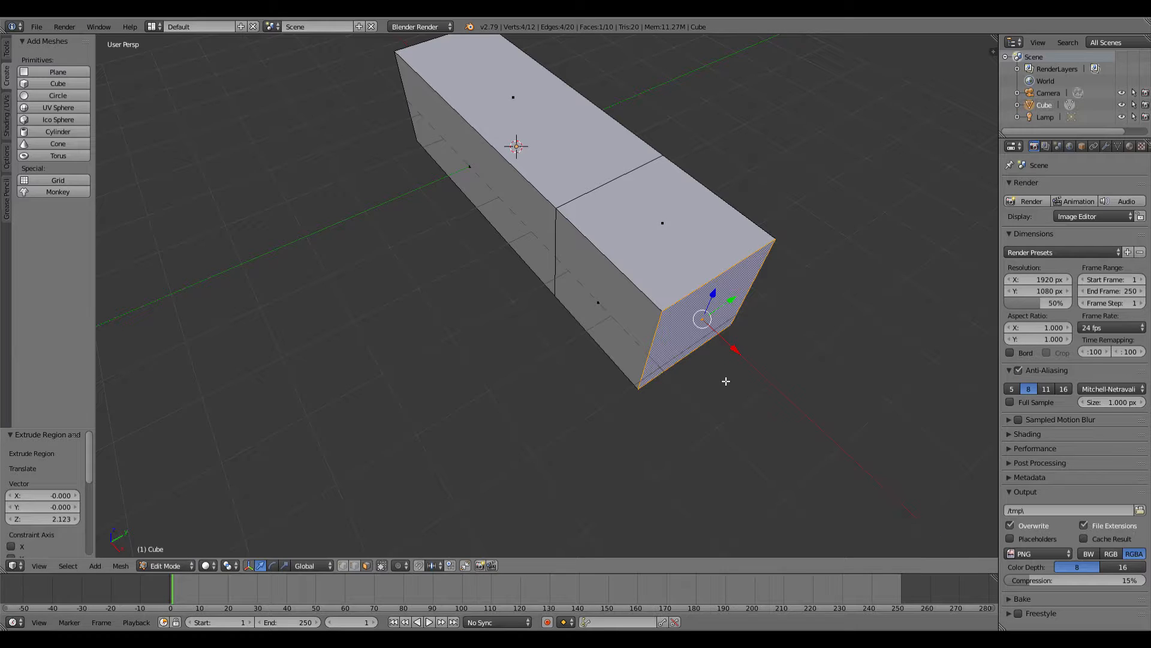
Merge the box's extruded positive-X end face at its center to form a pointed tip
middle_click_drag(720, 362, 711, 298)
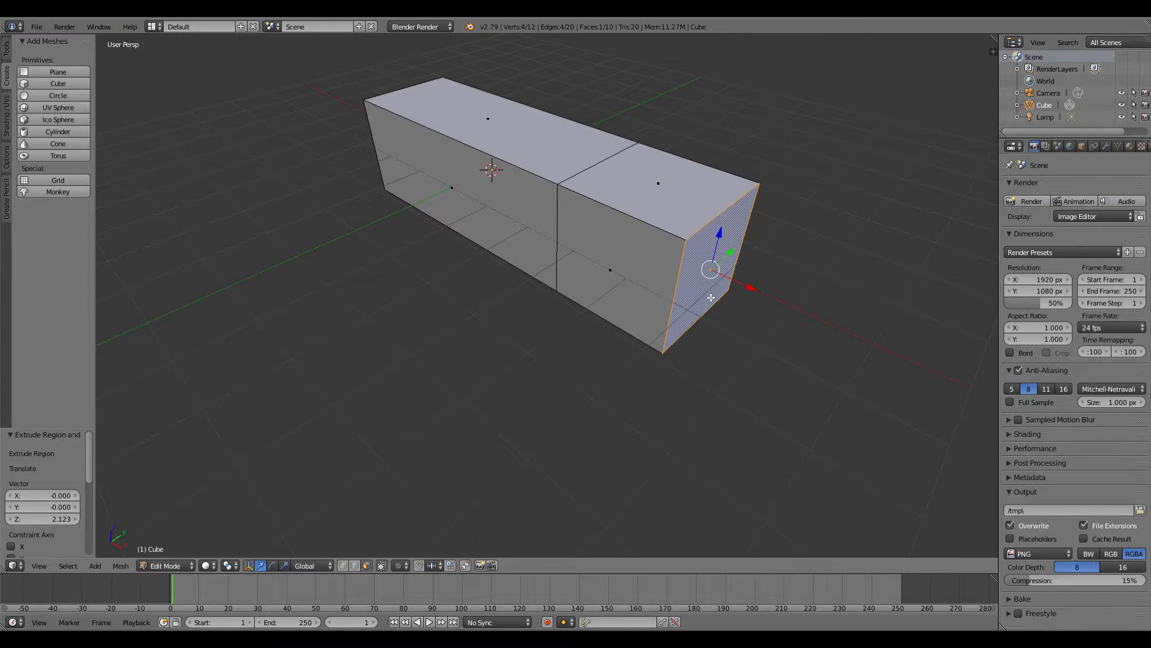
key("w")
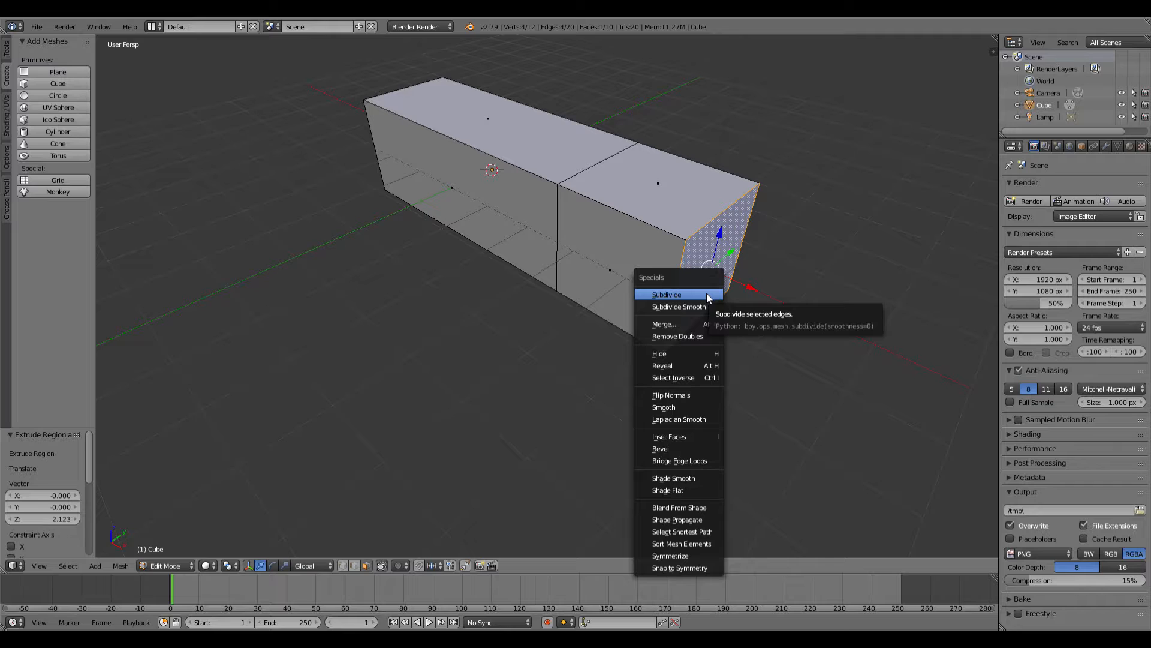
left_click(680, 325)
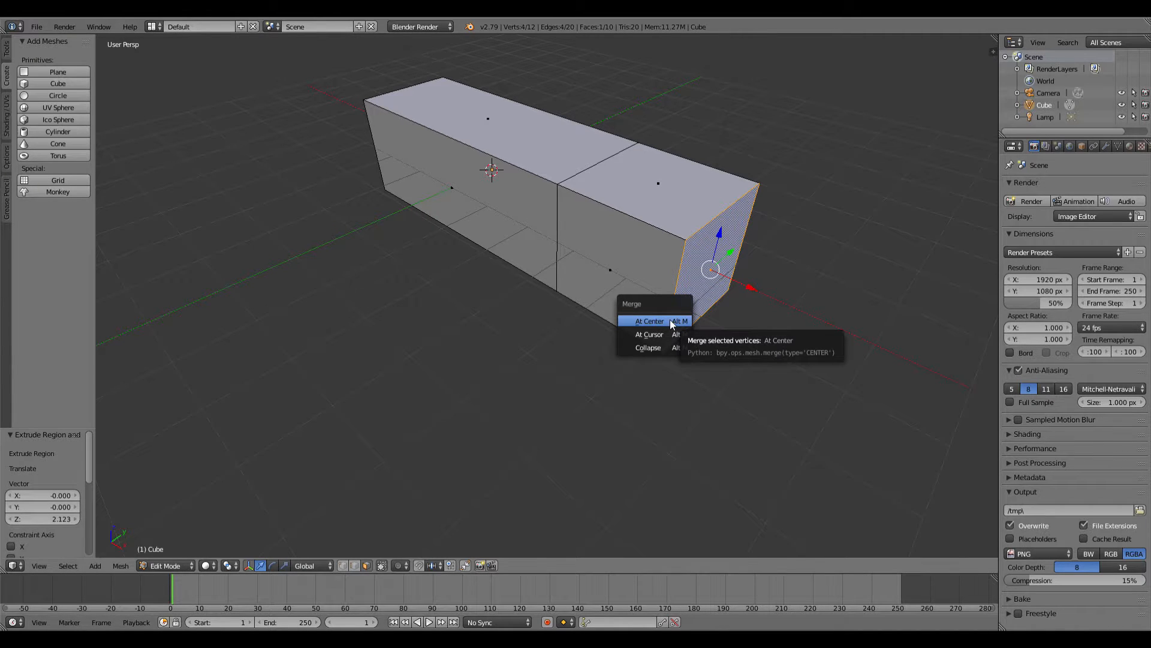
left_click(671, 322)
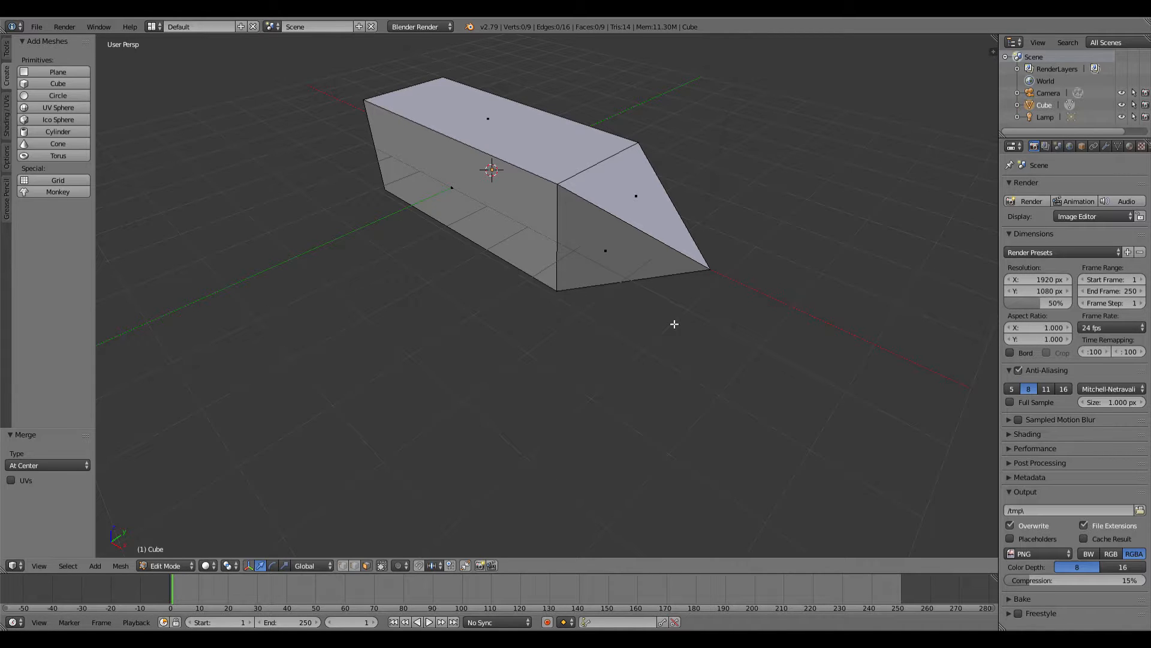
Extrude the box's long top face upward by about 0.42 and scale the new face by about 1.61
right_click(518, 138)
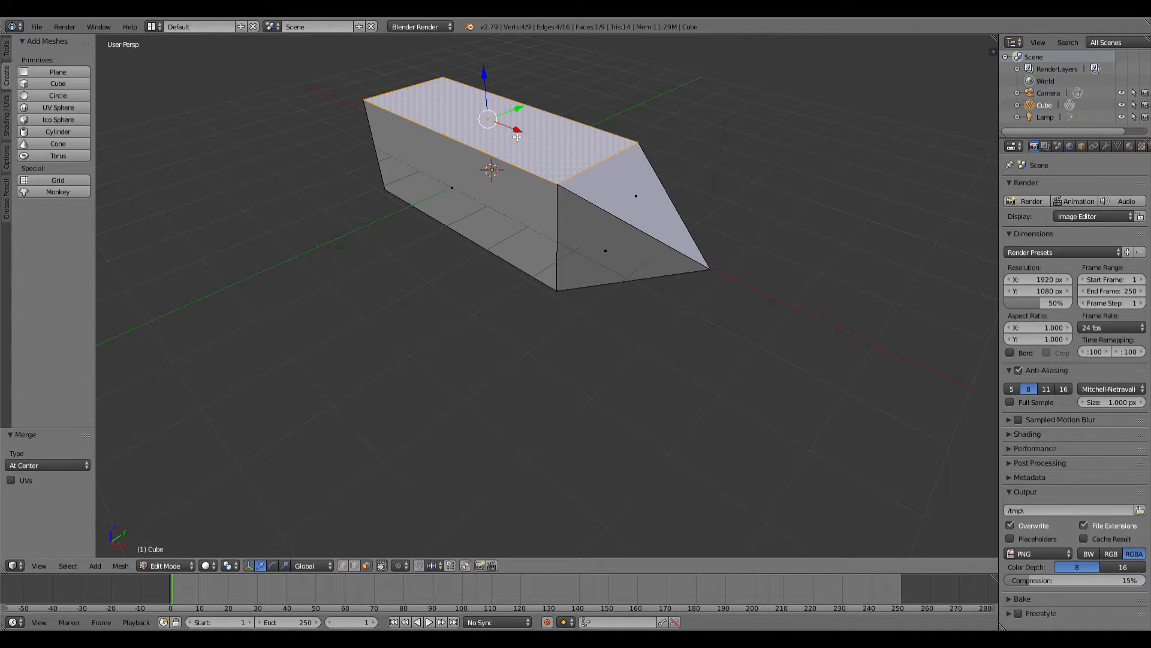
middle_click_drag(518, 140, 550, 282)
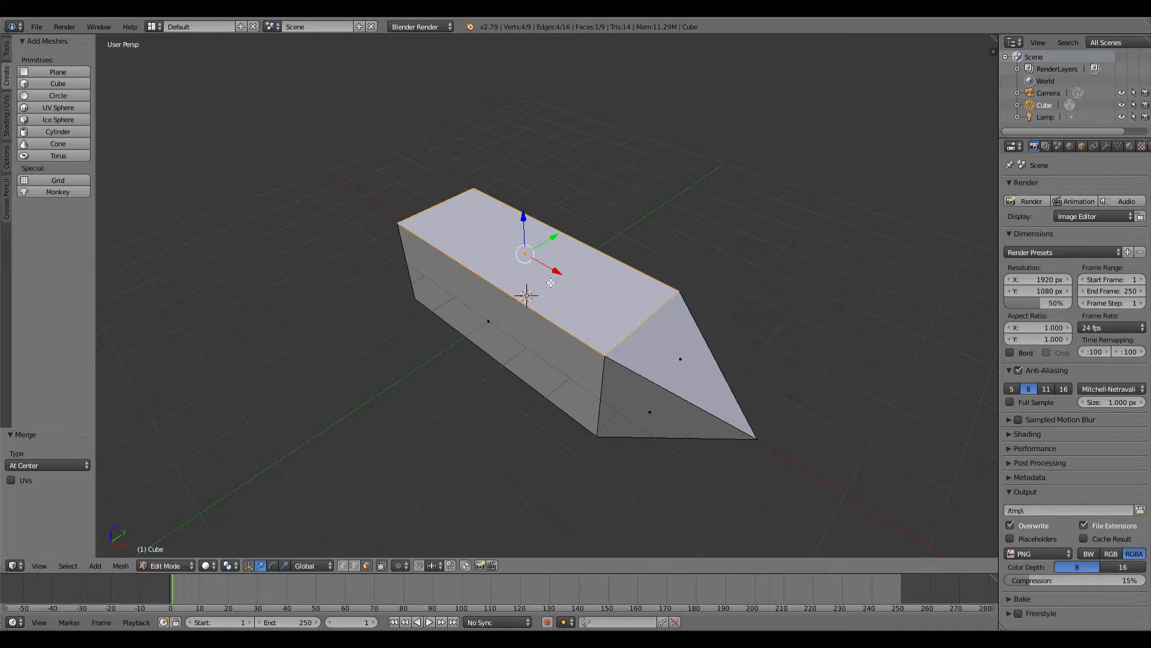
key("e")
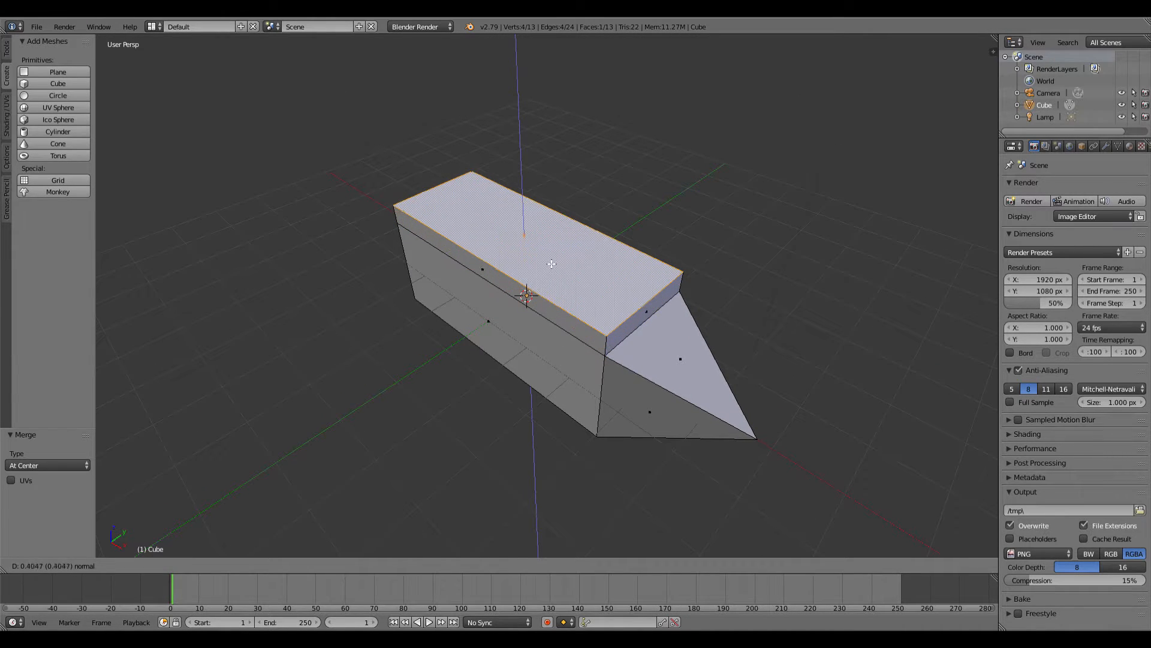
left_click(551, 262)
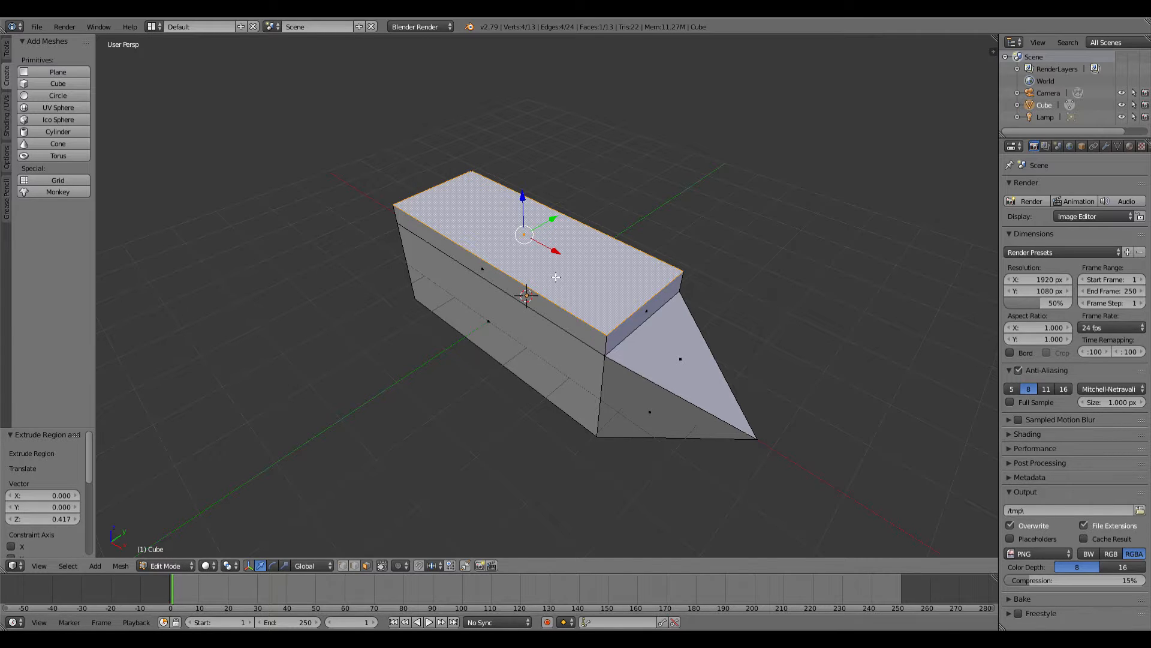
key("s")
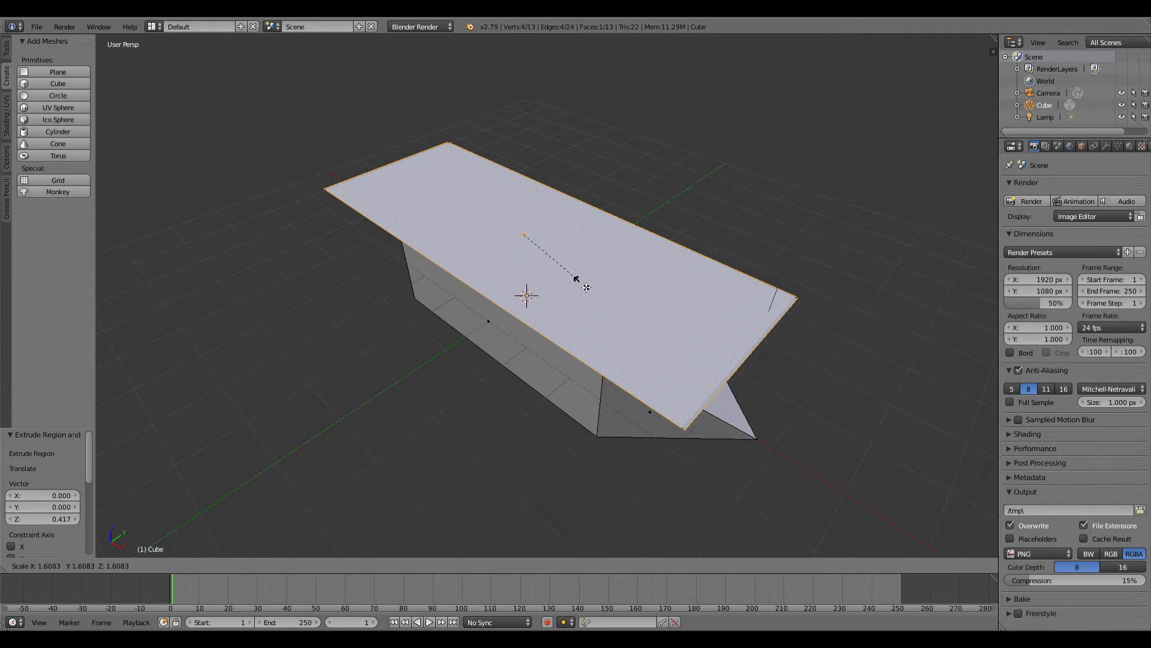
left_click(586, 288)
Extrude the widened top face upward by about 1.63
middle_click_drag(586, 288, 607, 289)
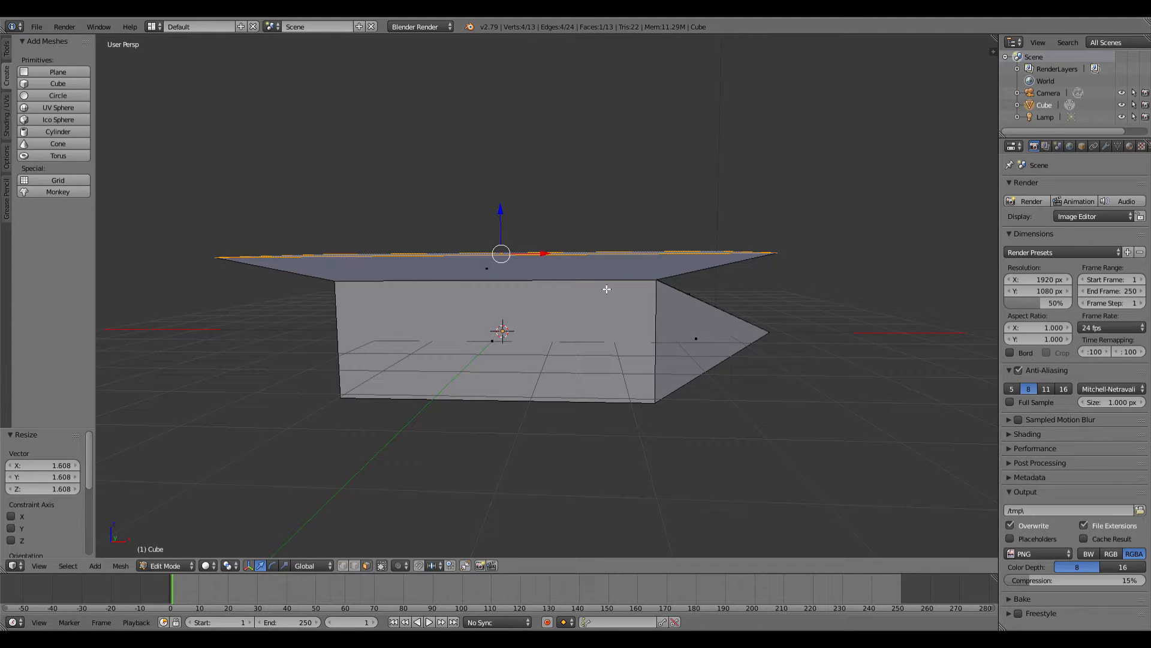
key("e")
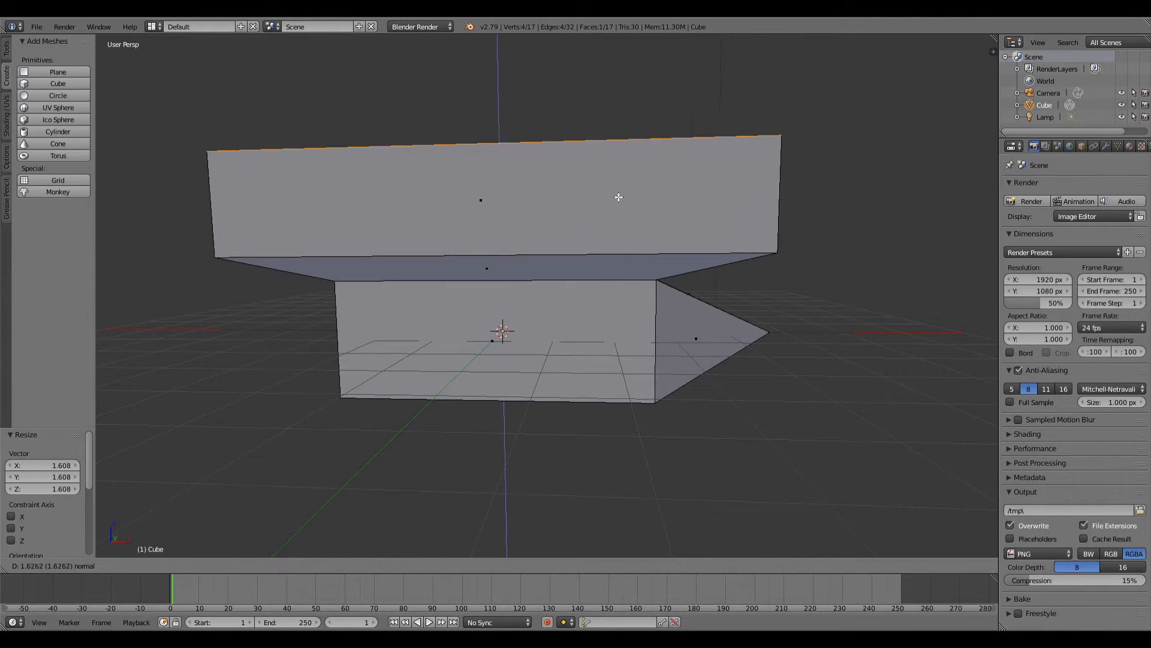
left_click(618, 196)
Subdivide the top face twice with one cut each time to make a four-by-four grid of faces
middle_click_drag(581, 192, 541, 211)
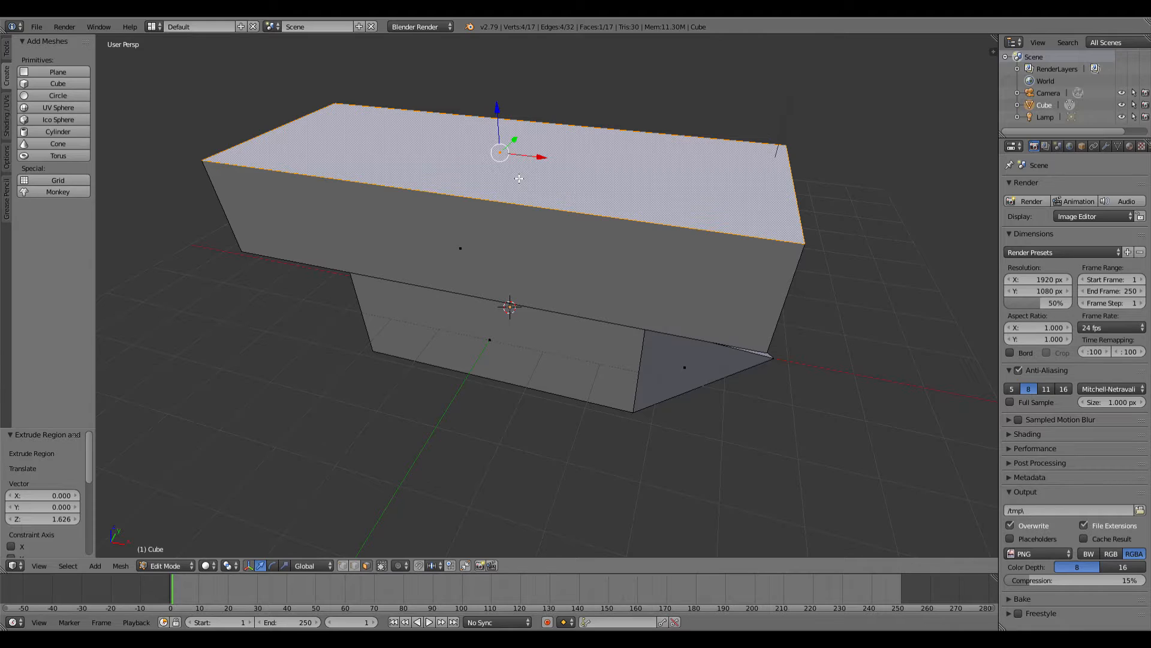
key("w")
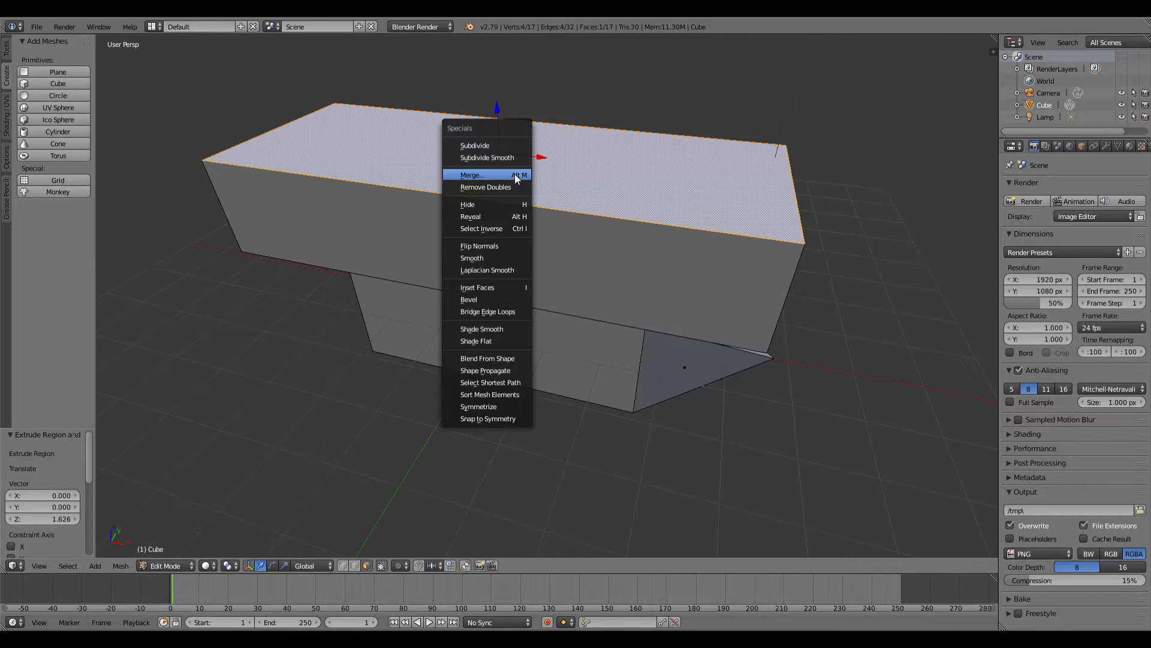
left_click(496, 146)
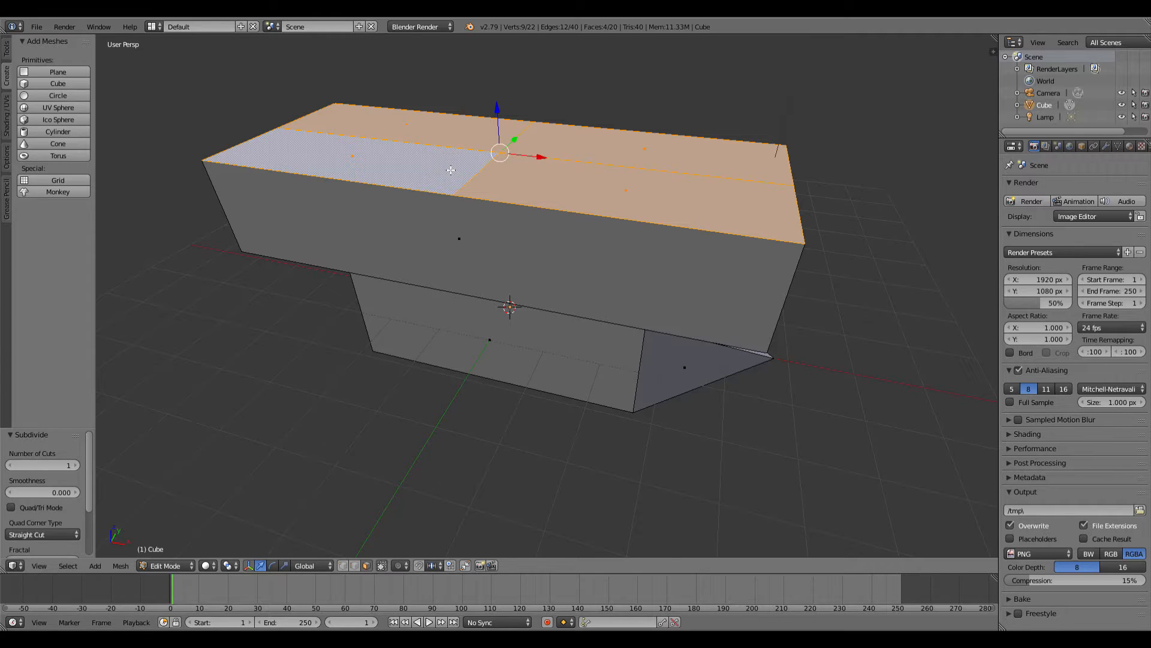
key("w")
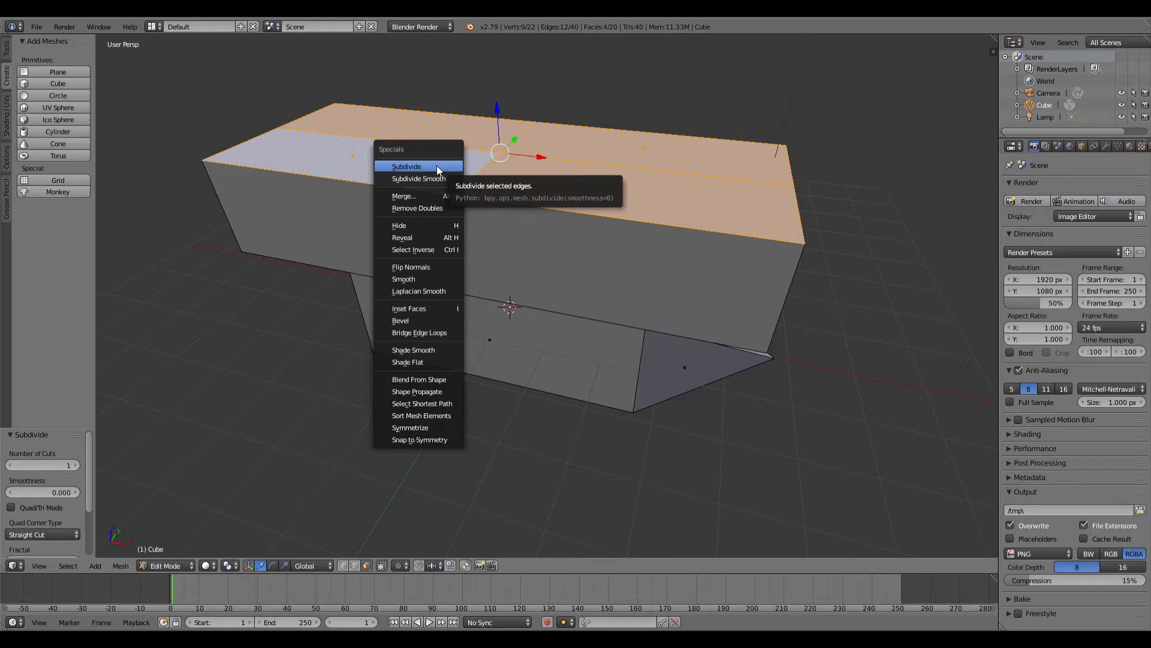
left_click(437, 167)
Select only the four central faces of the subdivided top using circle select
middle_click_drag(438, 170, 449, 183)
right_click(447, 168)
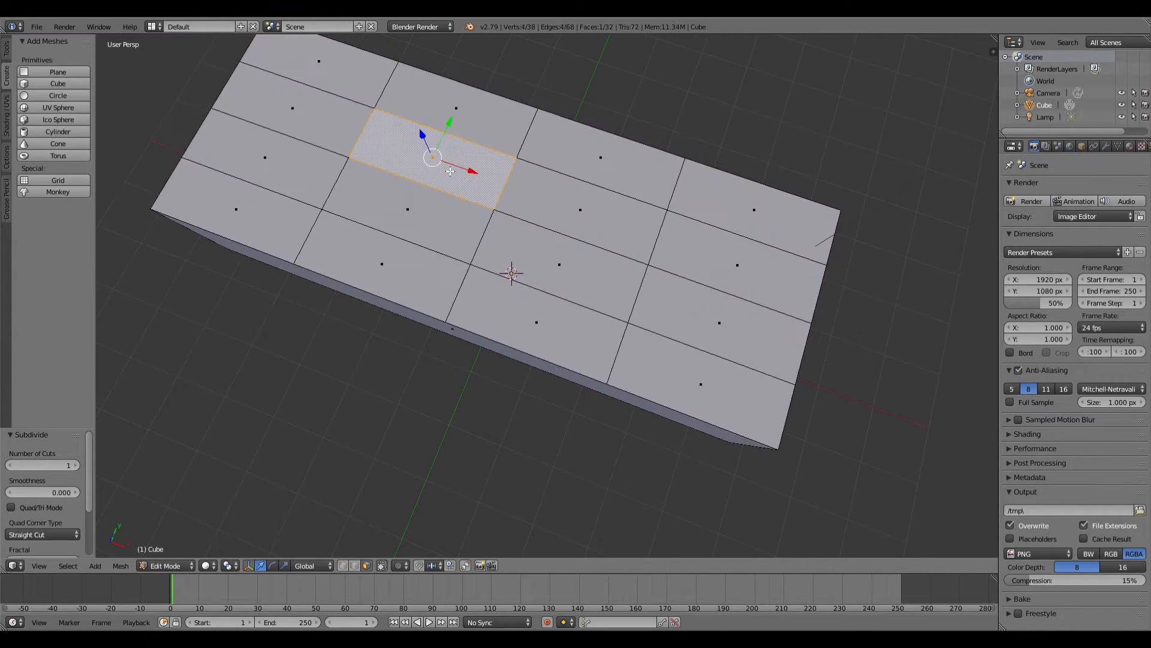
right_click(454, 212)
right_click(543, 259)
right_click(537, 204)
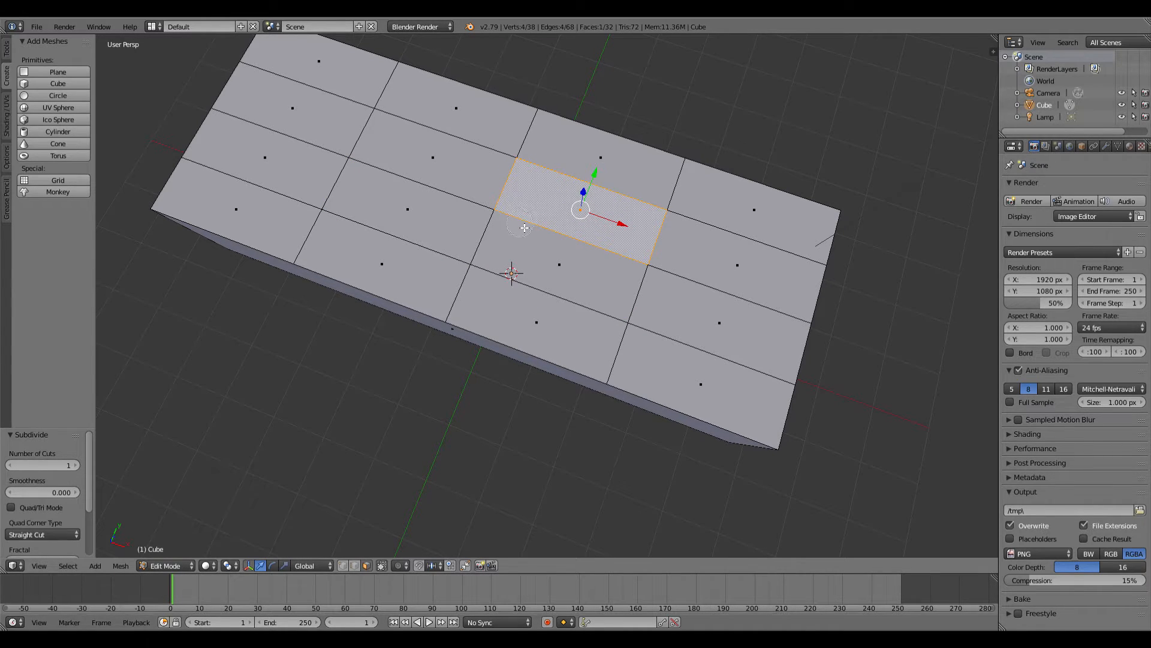
mouse_move(554, 246)
left_mouse_down()
mouse_move(464, 195)
mouse_move(505, 214)
mouse_move(358, 195)
mouse_move(501, 208)
mouse_move(486, 155)
left_mouse_up()
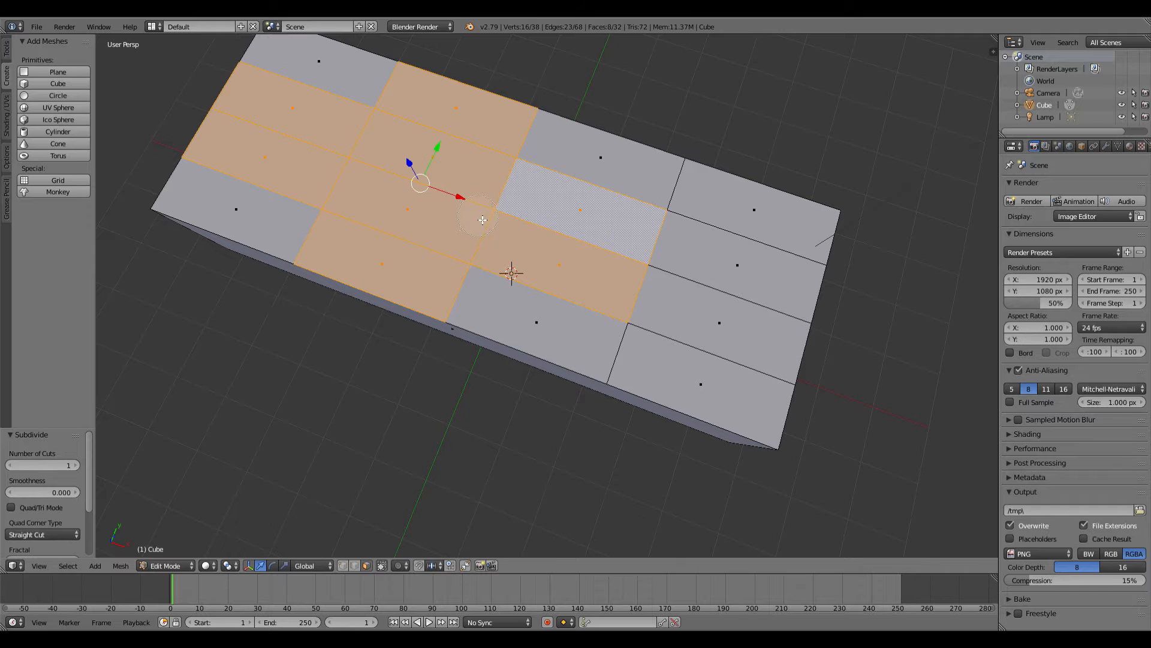
middle_click_drag(354, 252, 328, 250)
mouse_move(285, 214)
middle_mouse_down()
mouse_move(354, 99)
mouse_move(459, 76)
middle_mouse_up()
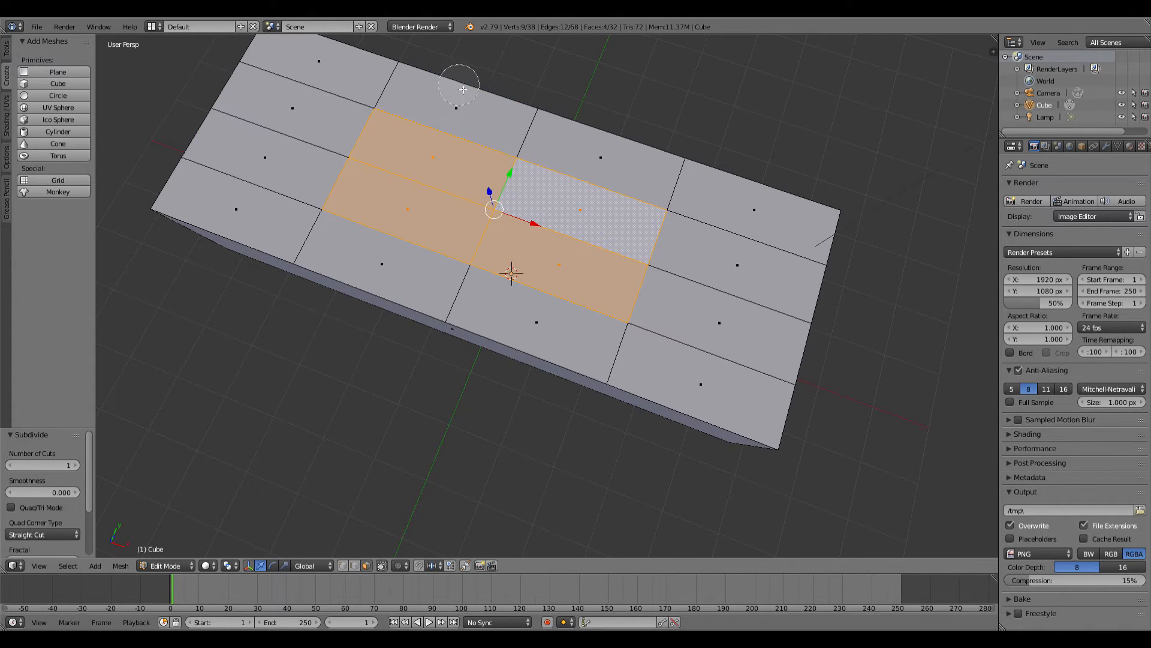
Extrude the four central top faces down into the block by about 1.22 to form a recess
middle_click_drag(558, 238, 523, 190)
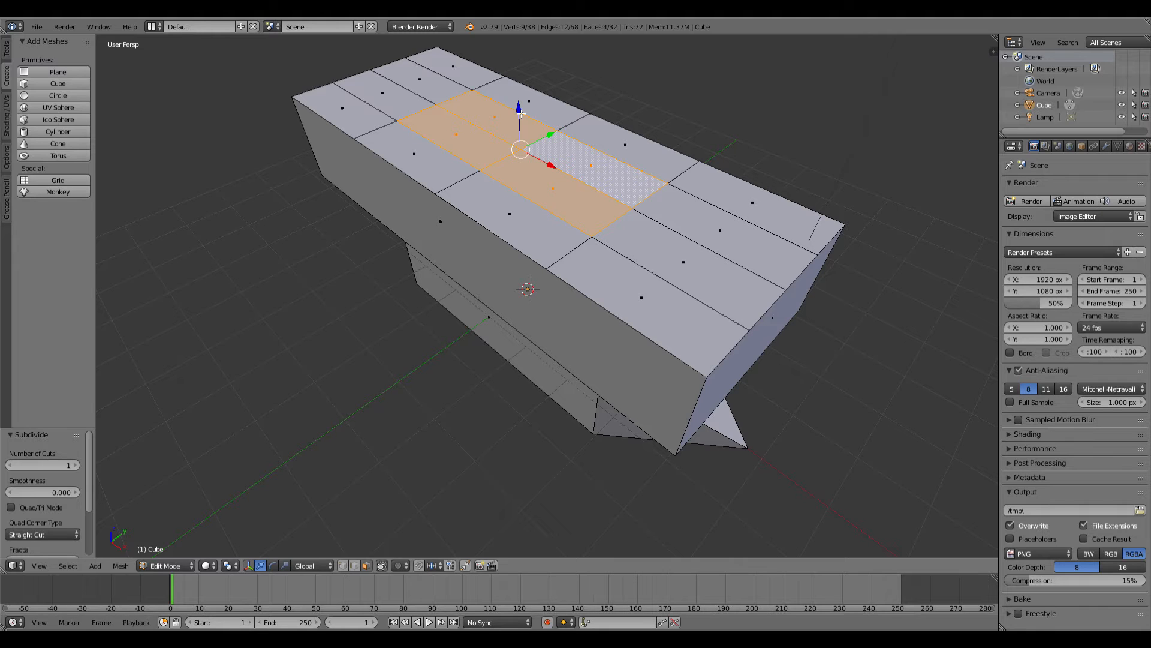
key("e")
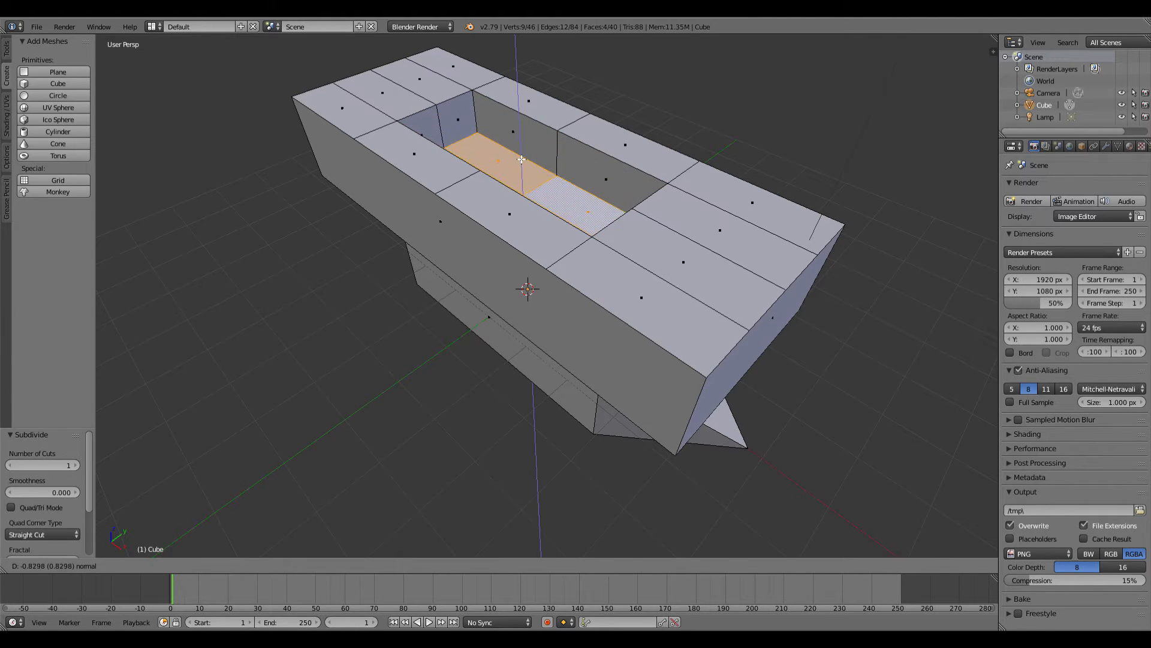
left_click(536, 151)
middle_click_drag(536, 151, 740, 192)
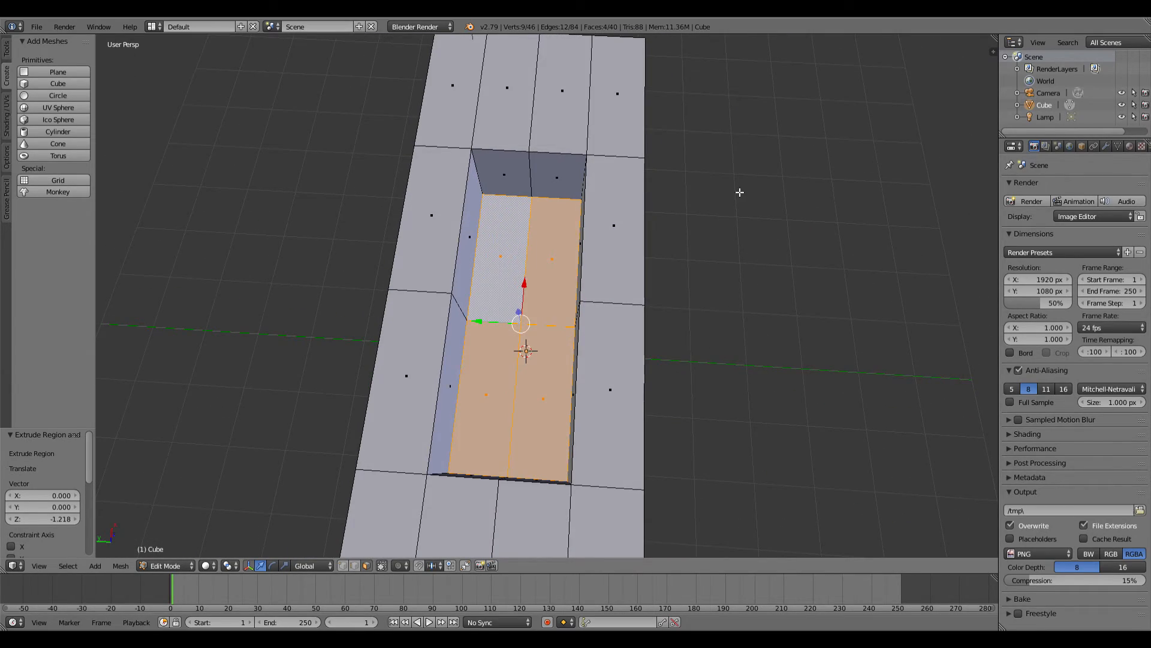